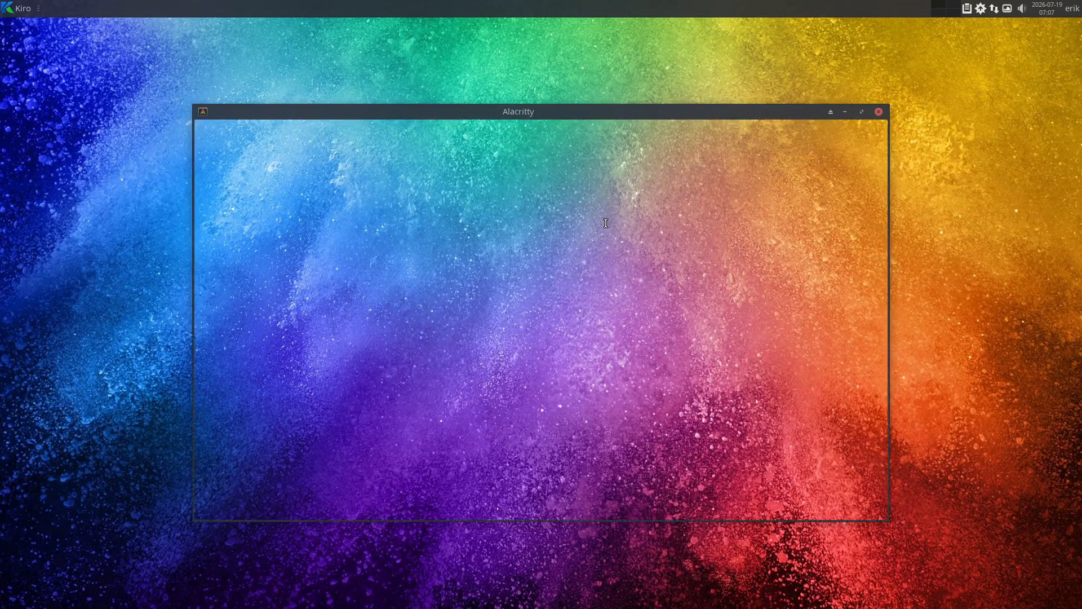
Run att with the account password, close the Arch Linux Tweak Tool window, and highlight part of the supported distributions list in the terminal output.
type("att")
key("Return")
type("••••")
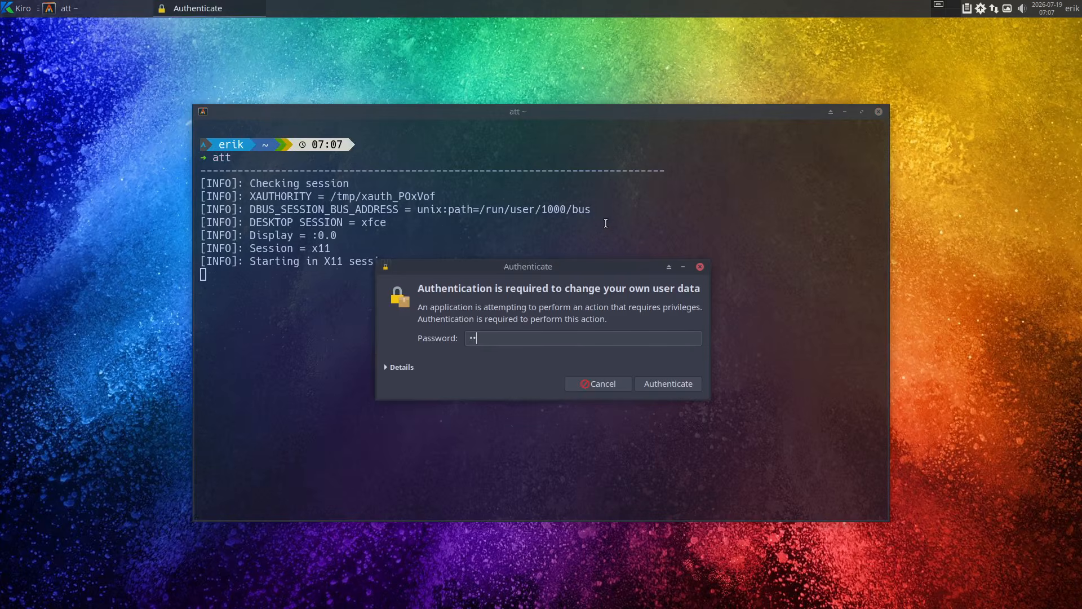
key("Return")
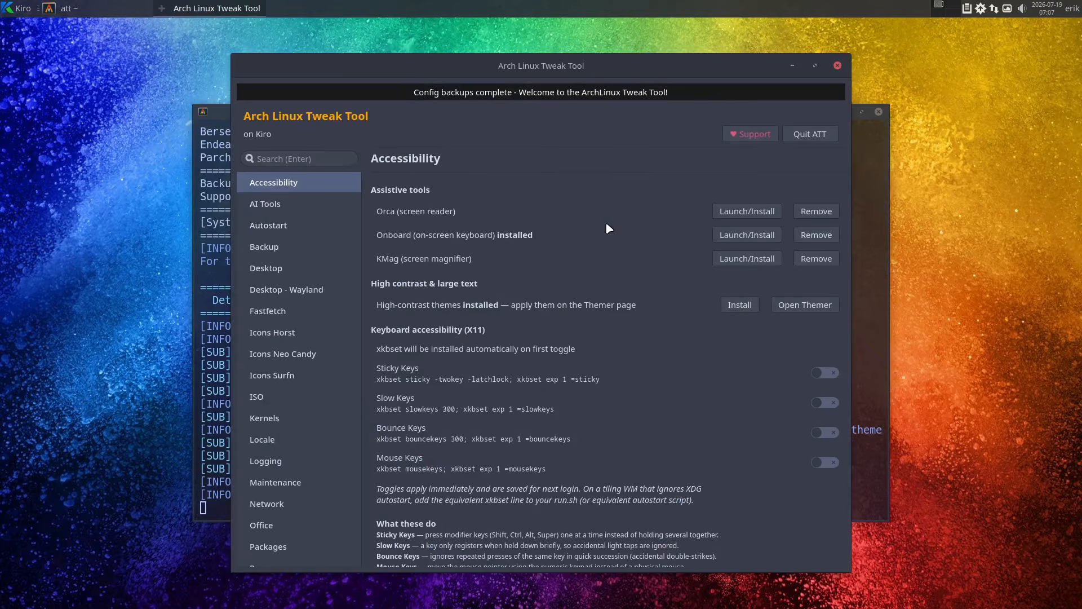
left_click(837, 65)
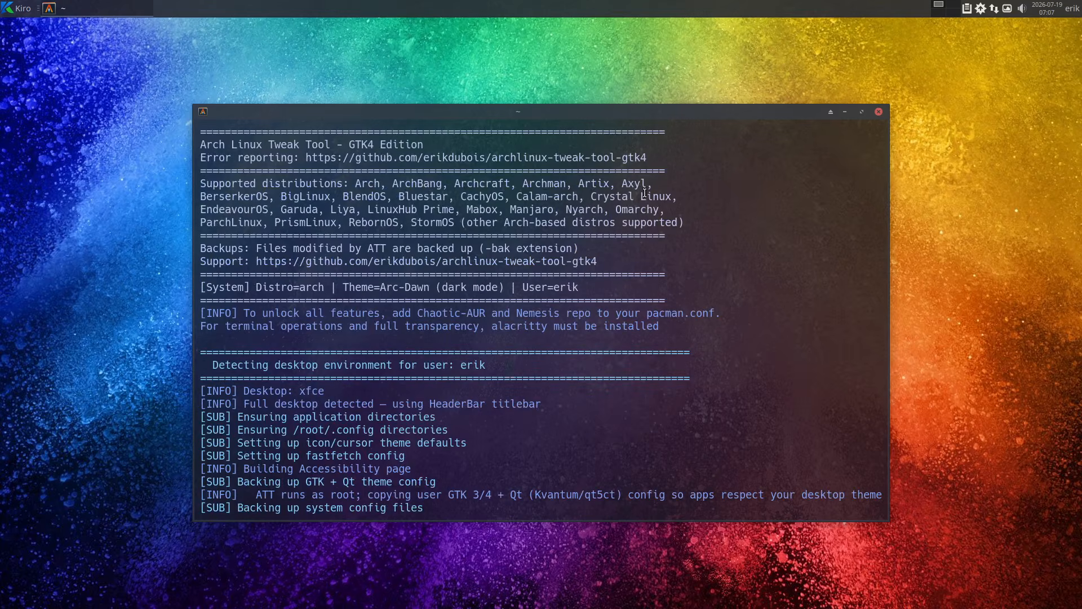
left_click_drag(462, 222, 665, 222)
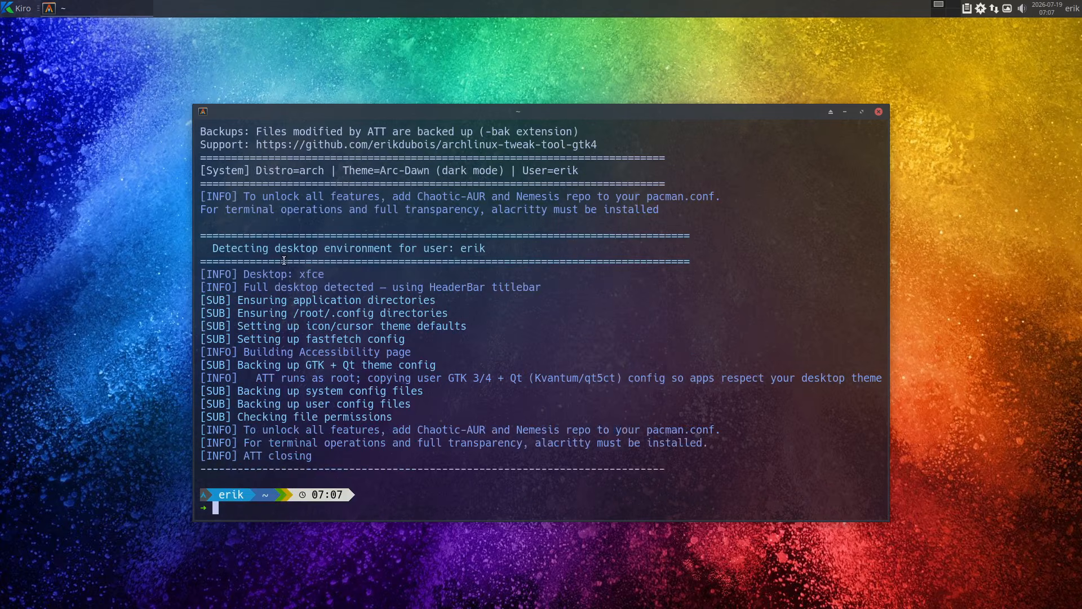
Run the system update command u in the terminal and enter the sudo password.
type("u")
key("Return")
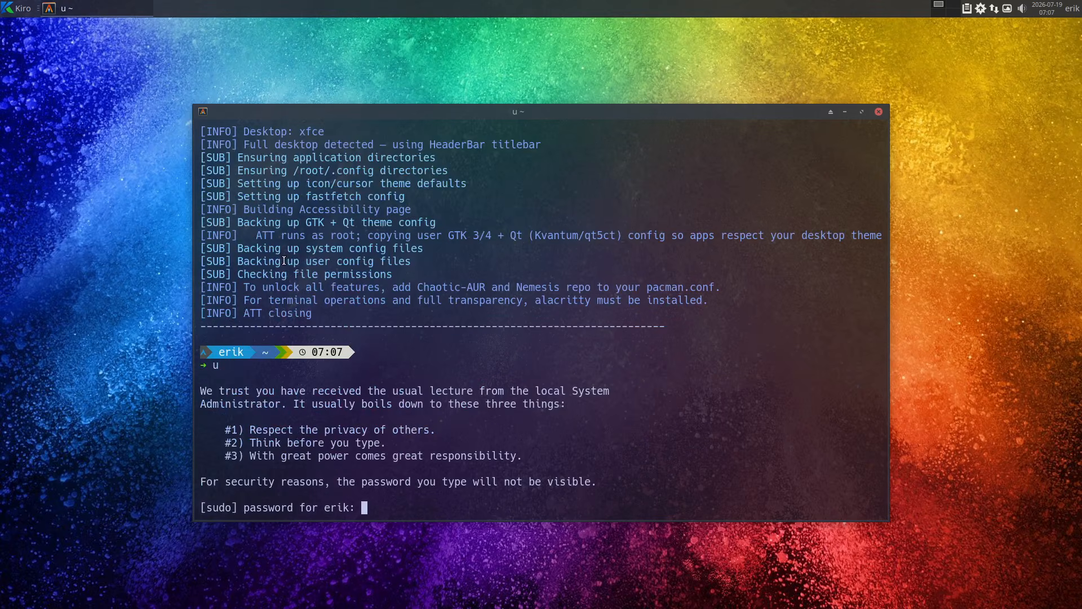
key("Return")
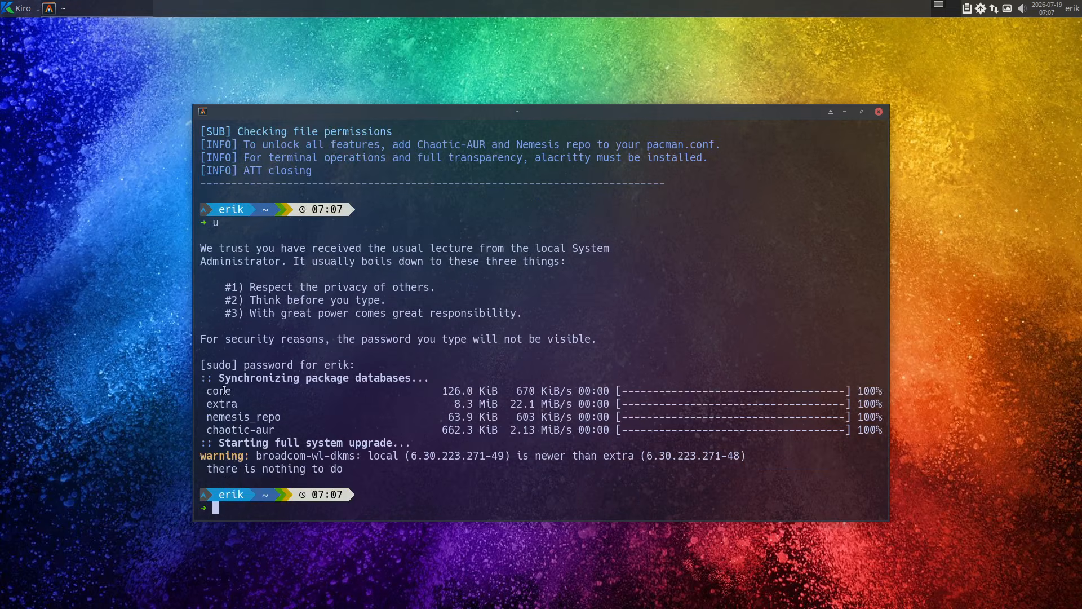
Highlight the nemesis_repo and chaotic-aur entries in the package synchronization output and close the terminal.
left_click_drag(285, 417, 208, 417)
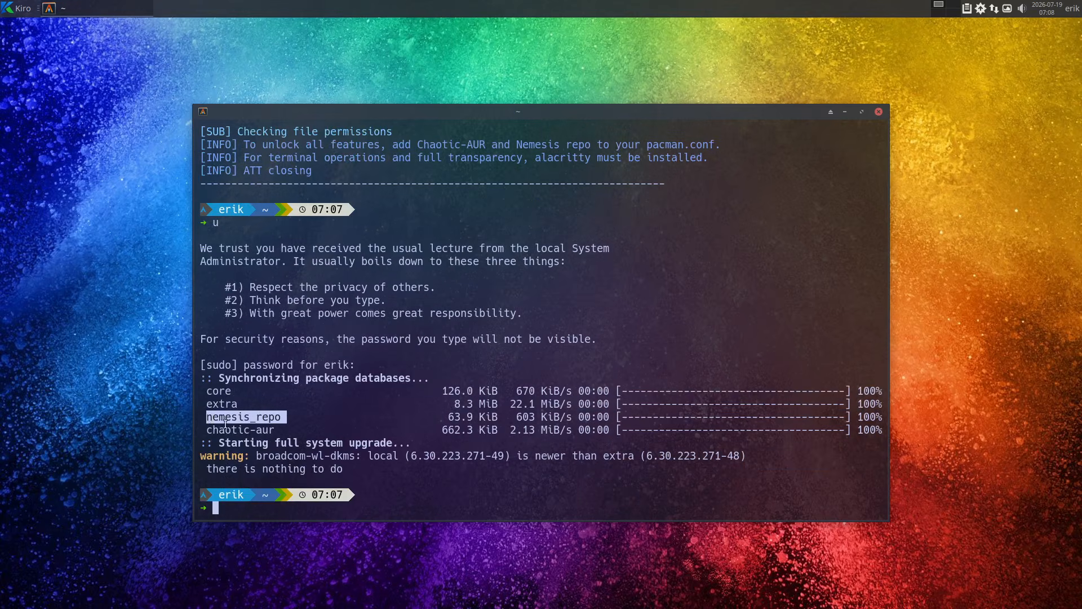
left_click(219, 421)
left_click_drag(274, 430, 185, 416)
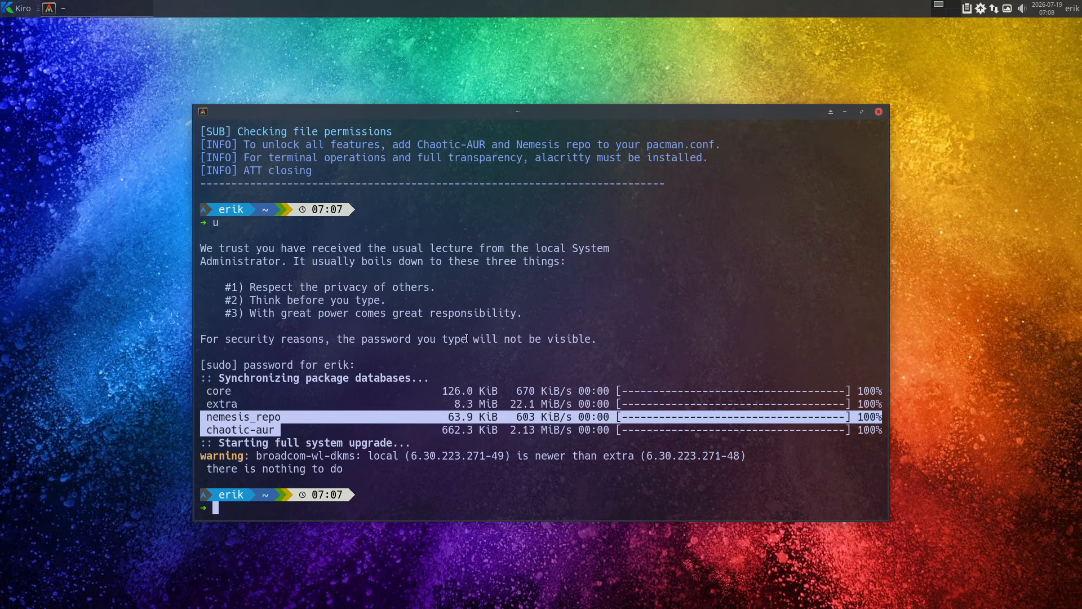
left_click(879, 112)
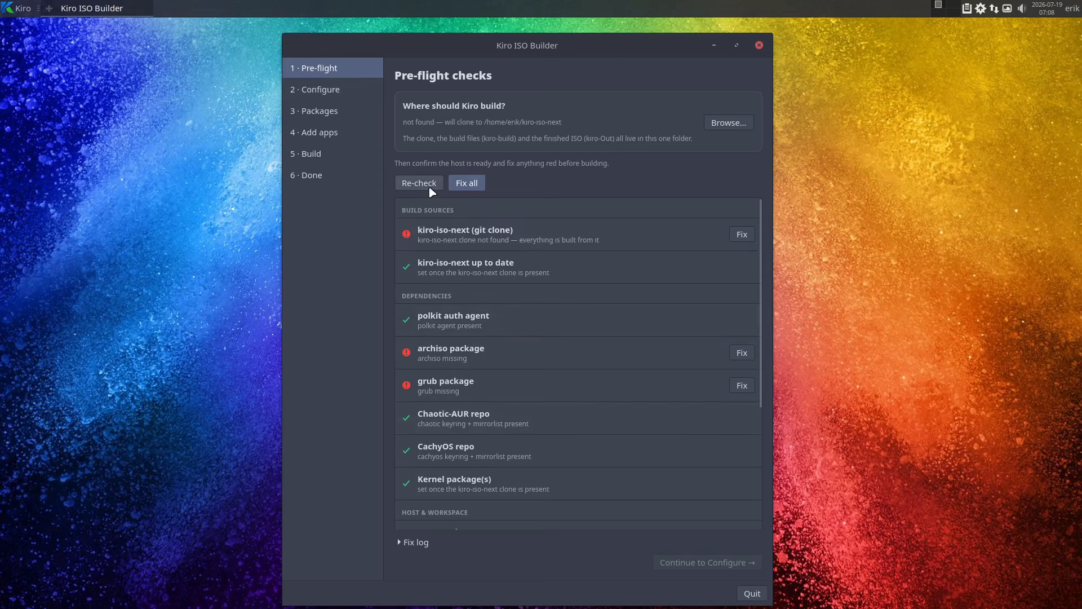
Fix all failed pre-flight checks, authorizing the changes with the account password, and continue to the build configuration.
left_click(466, 184)
type("*****")
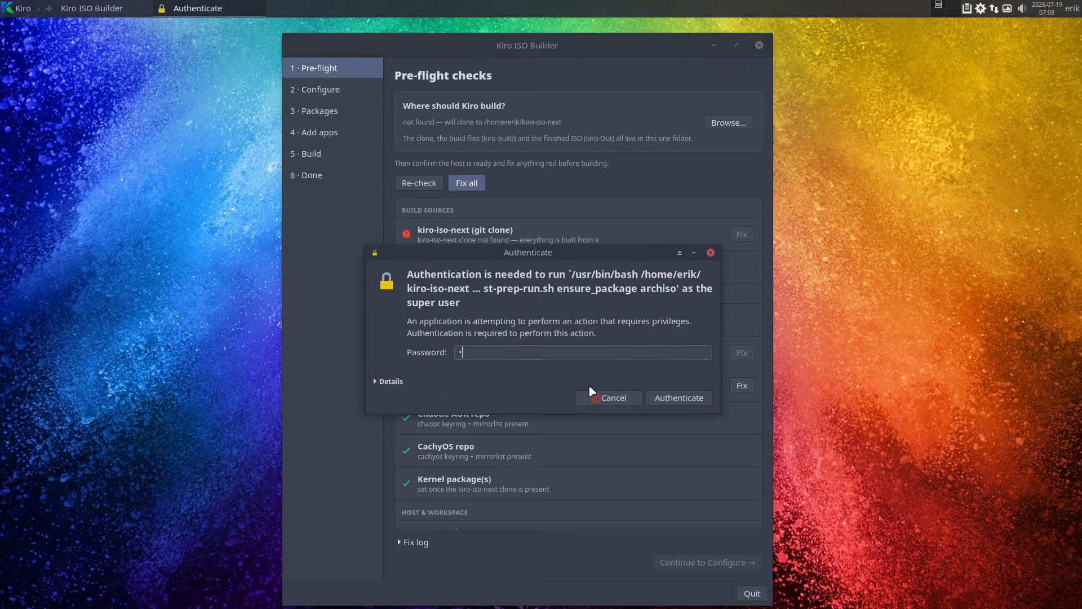
key("Return")
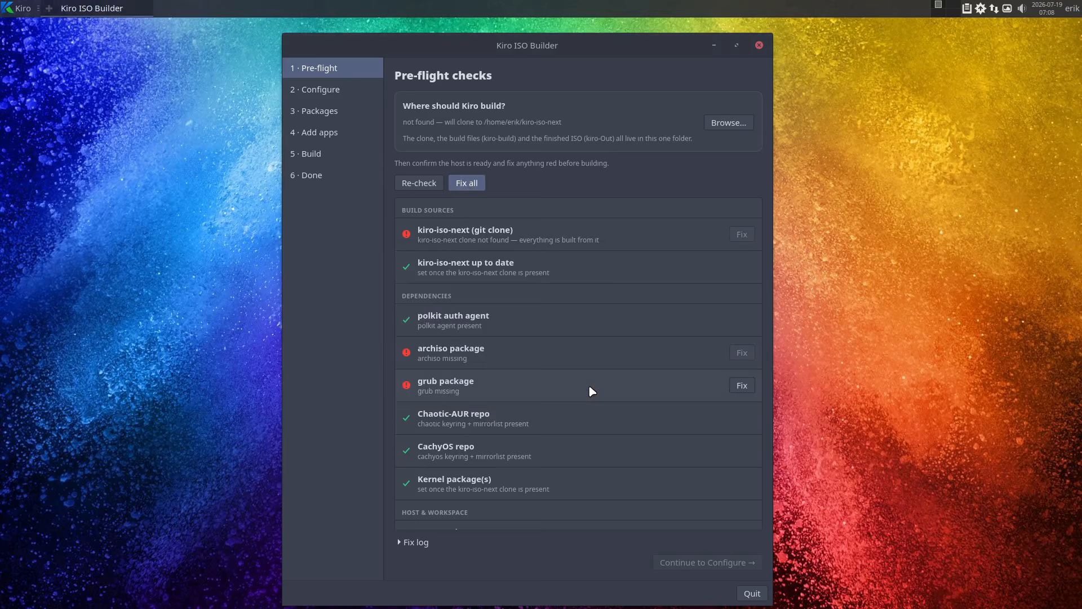
type("****")
key("Return")
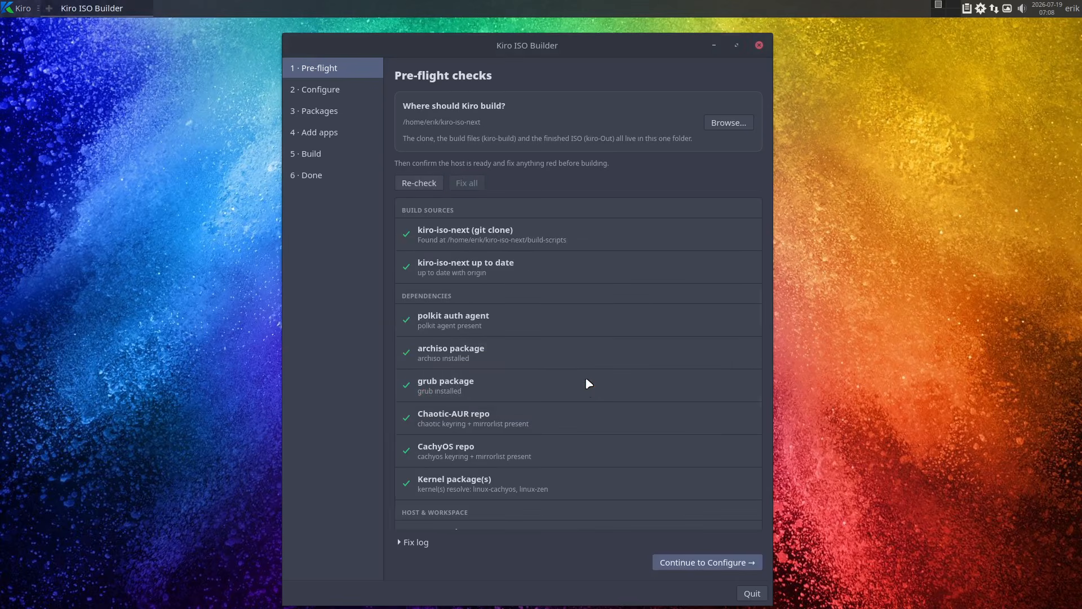
left_click(754, 562)
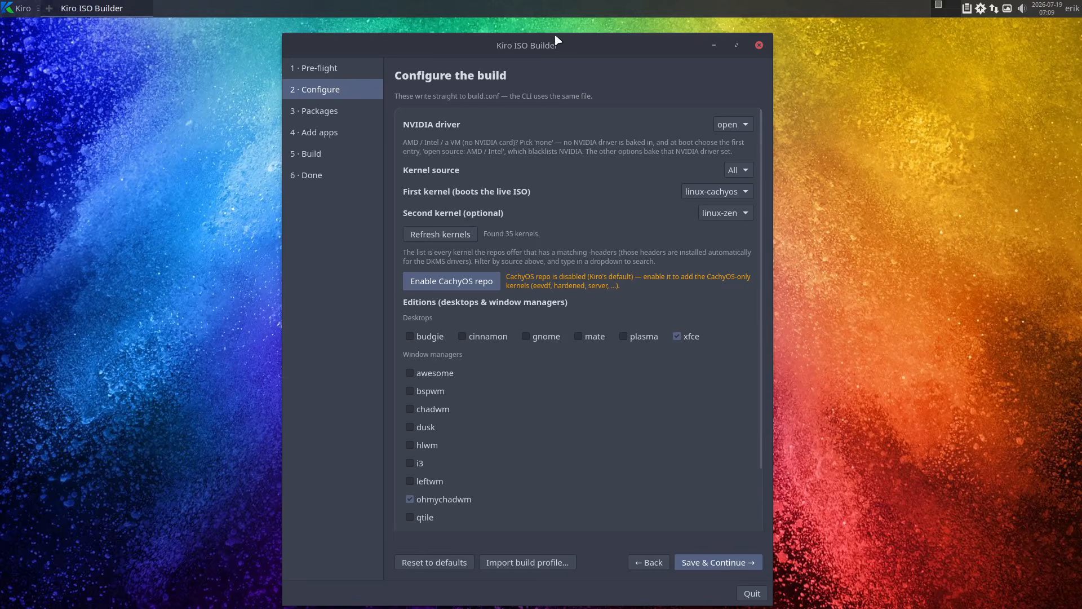
Maximize the window and examine the available NVIDIA driver options, leaving the list without choosing one.
left_click(736, 45)
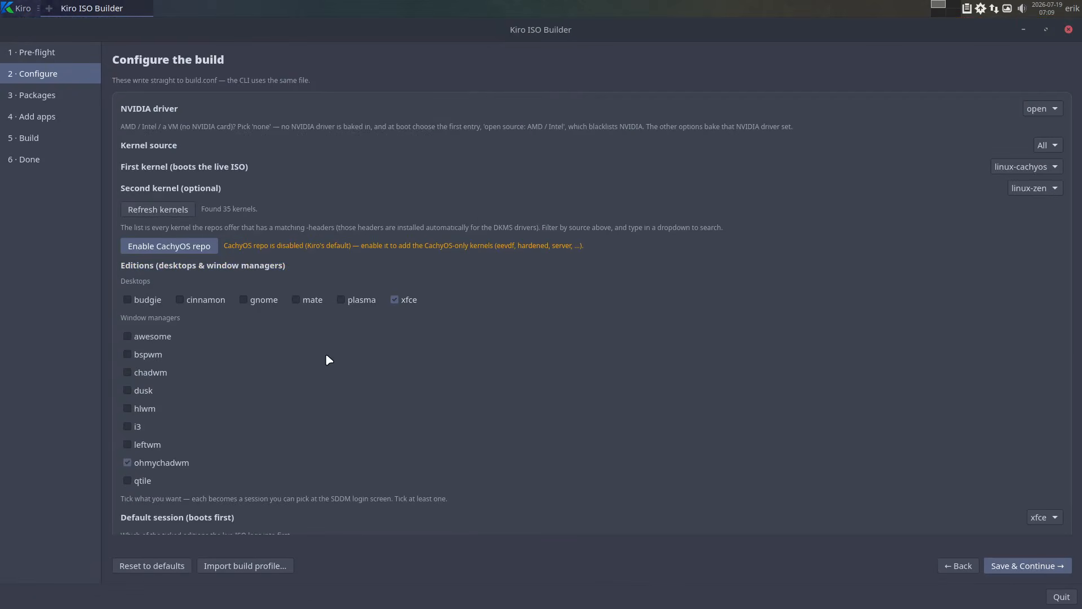
left_click(1044, 110)
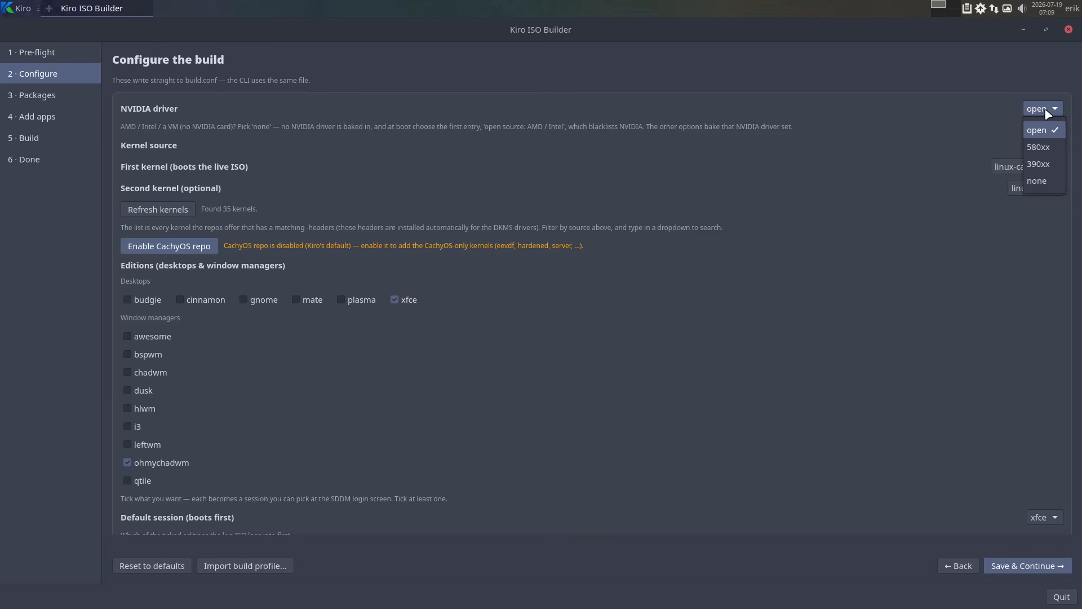
left_click(895, 127)
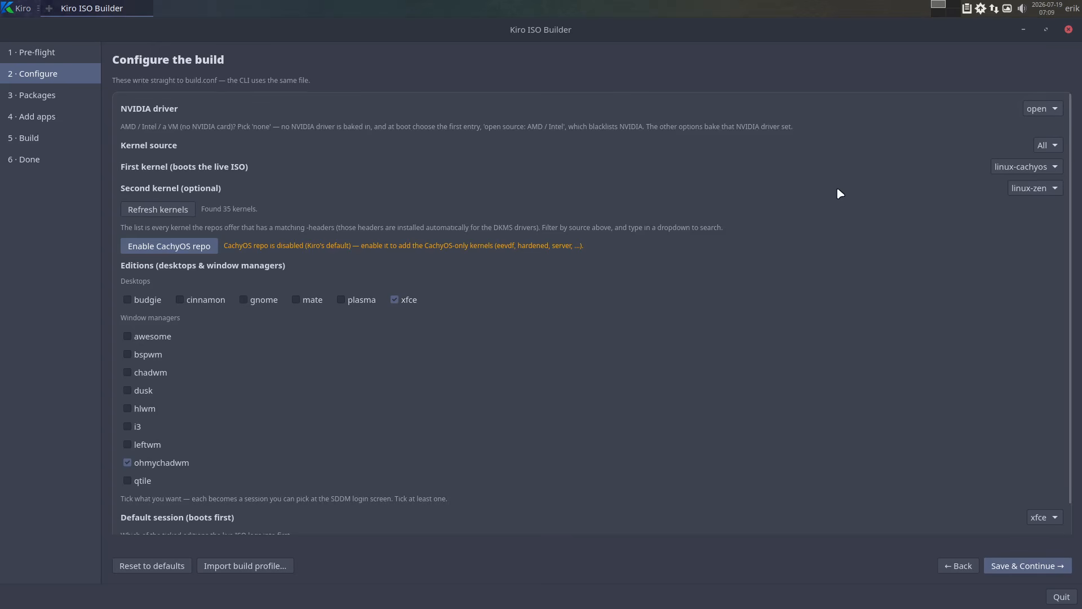
Set the kernel source to Official Arch and examine the first kernel choices it offers.
left_click(1050, 144)
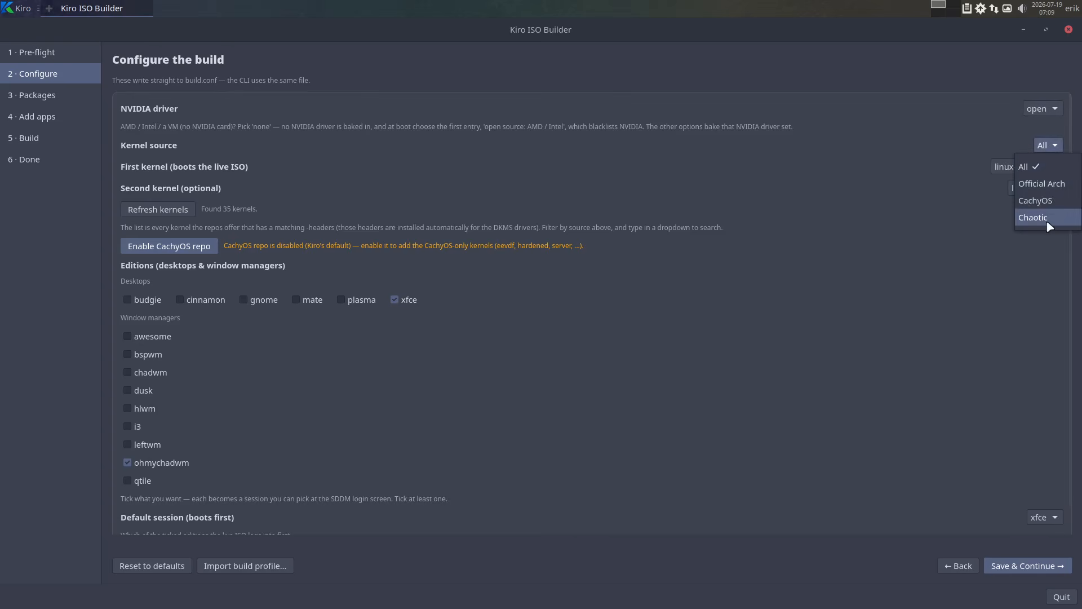
left_click(1052, 188)
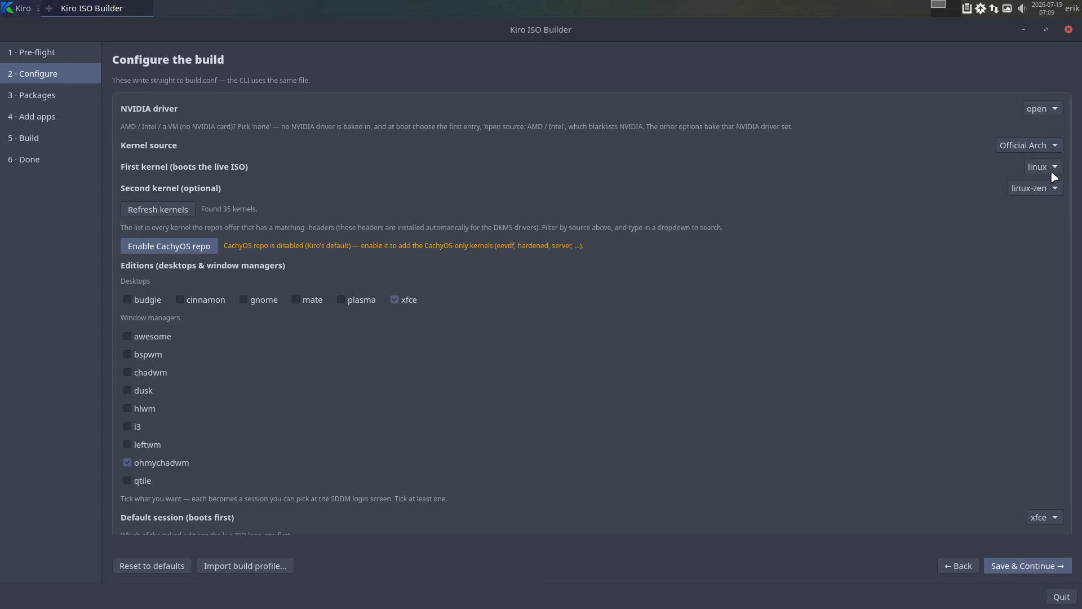
left_click(1052, 167)
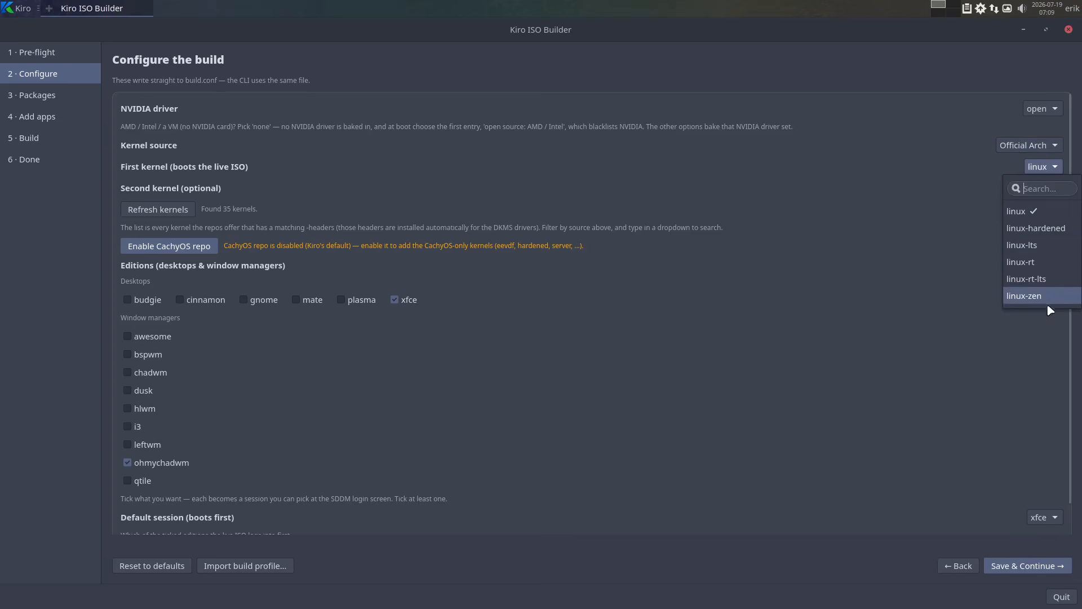
left_click(1052, 167)
Set the kernel source to CachyOS and examine the first kernel choices it offers.
left_click(1050, 146)
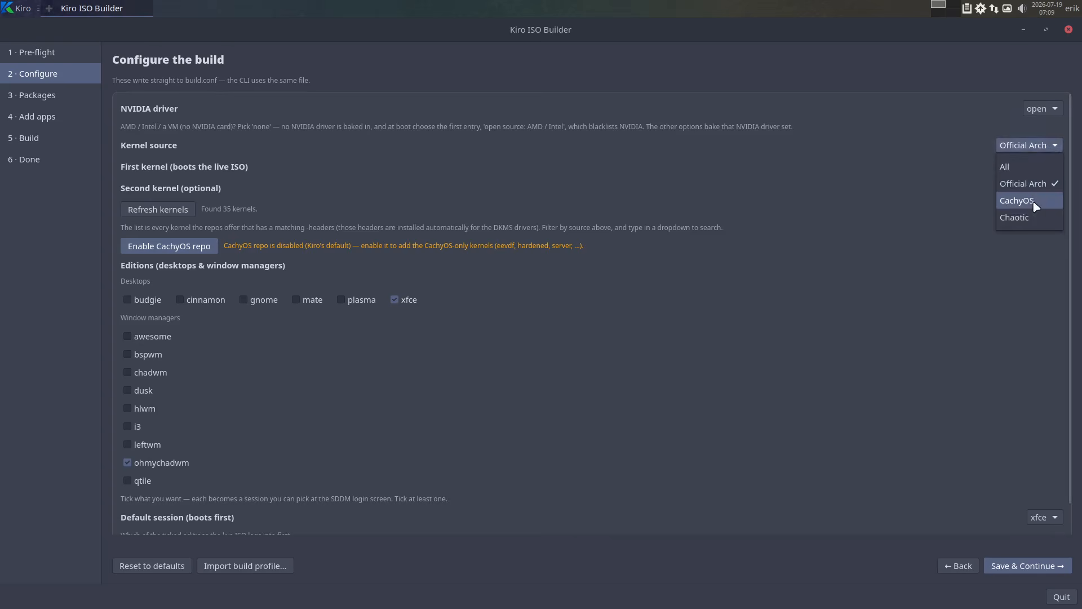
left_click(1034, 201)
left_click(1054, 169)
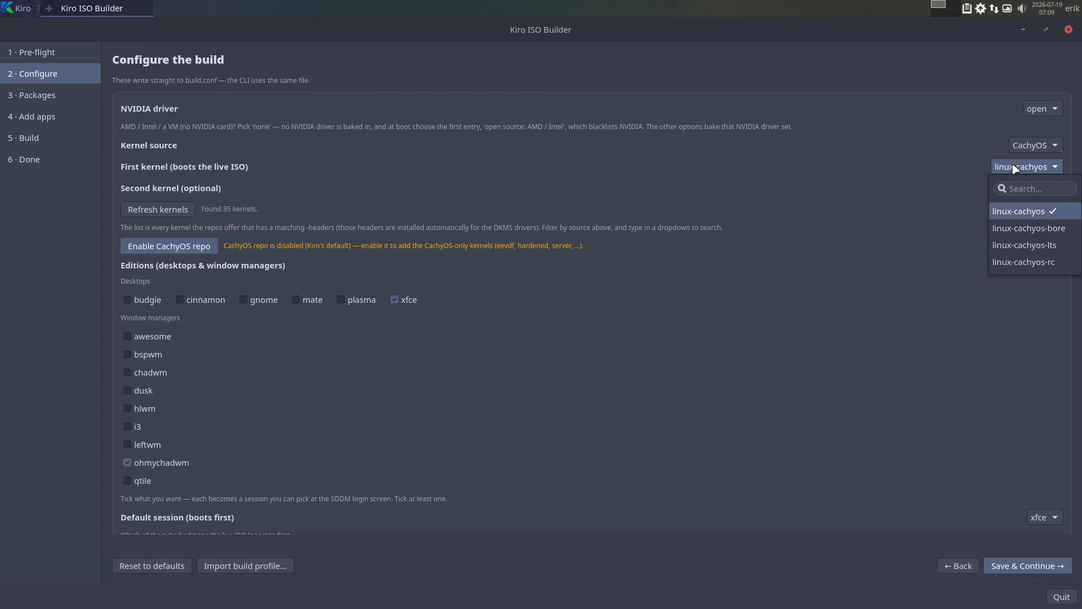
left_click(886, 168)
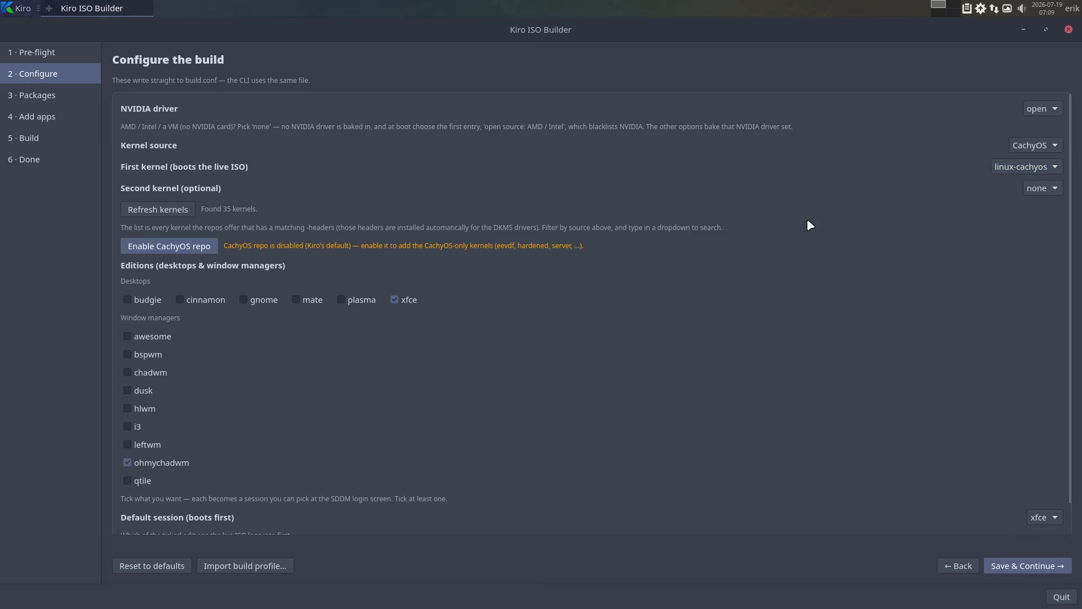
Open a terminal, check the synchronized repositories by running u with the sudo password, highlight chaotic-aur, and close the terminal.
key("ctrl+alt+t")
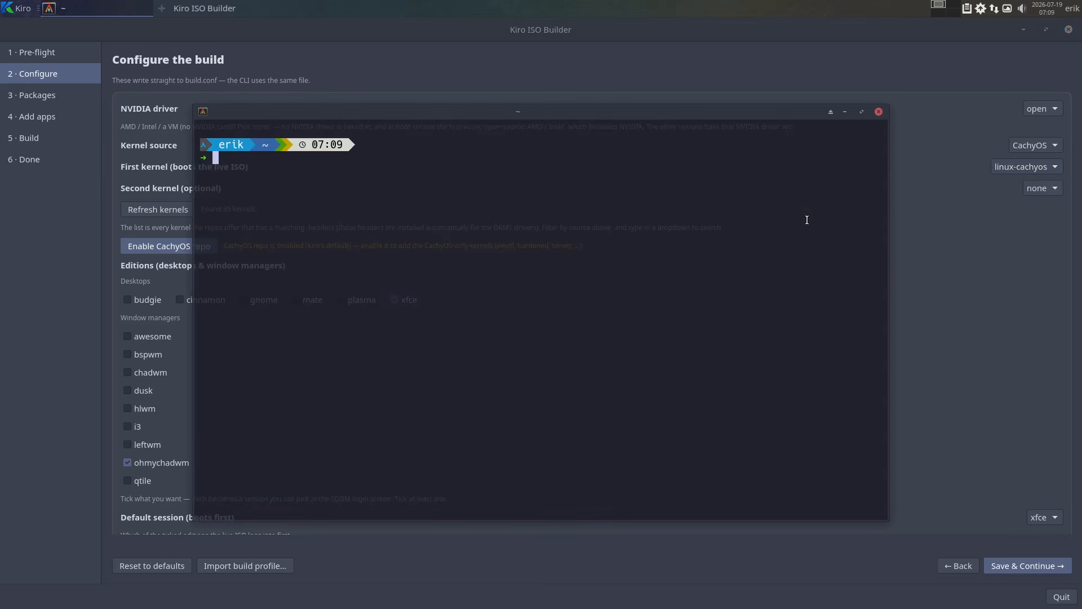
type("u")
key("Return")
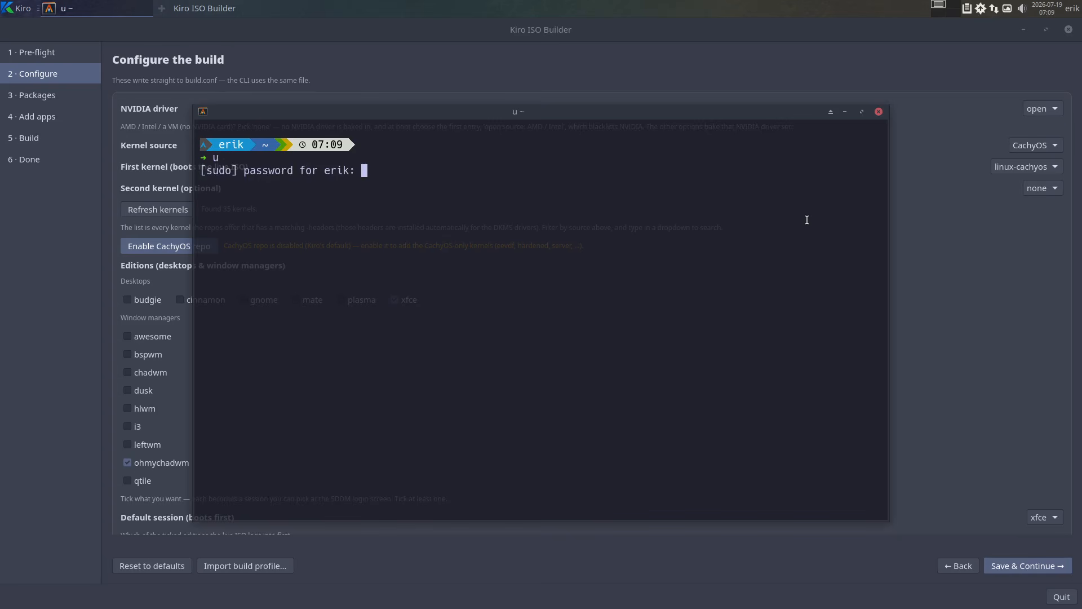
key("Return")
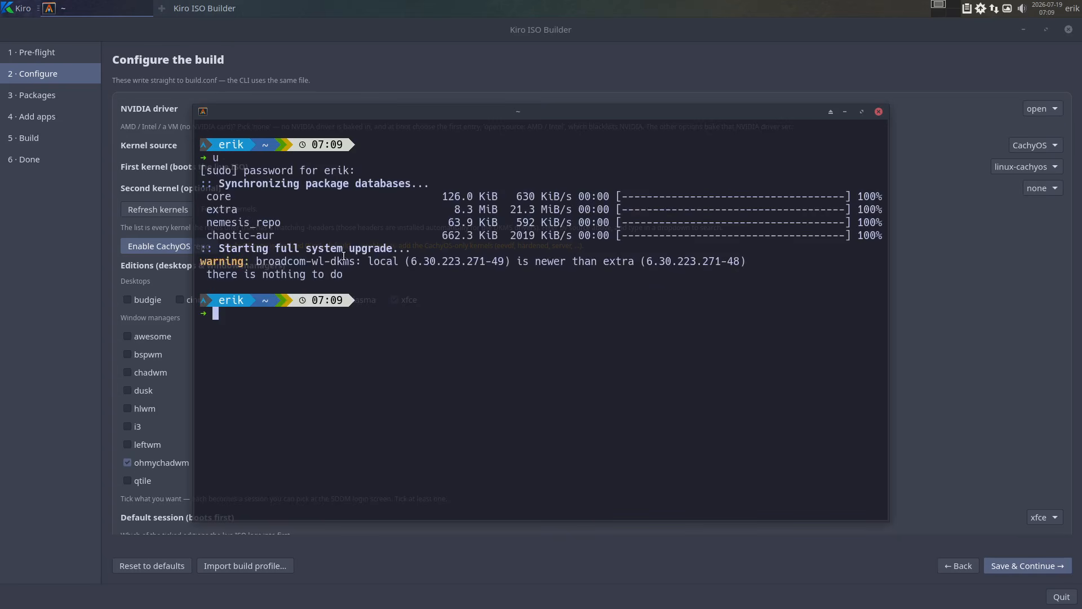
left_click_drag(280, 235, 200, 235)
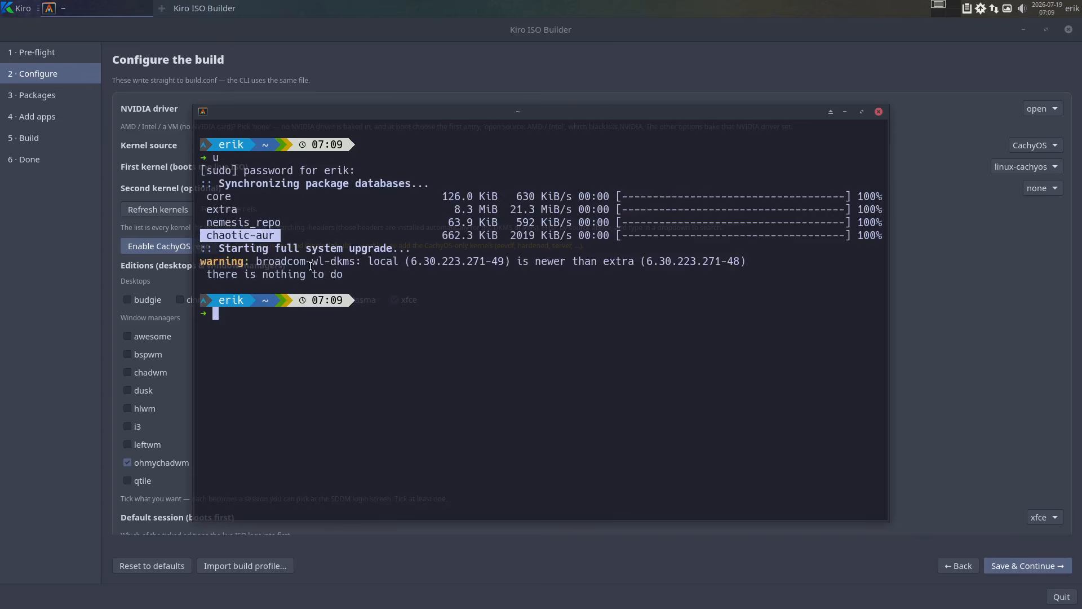
left_click(879, 112)
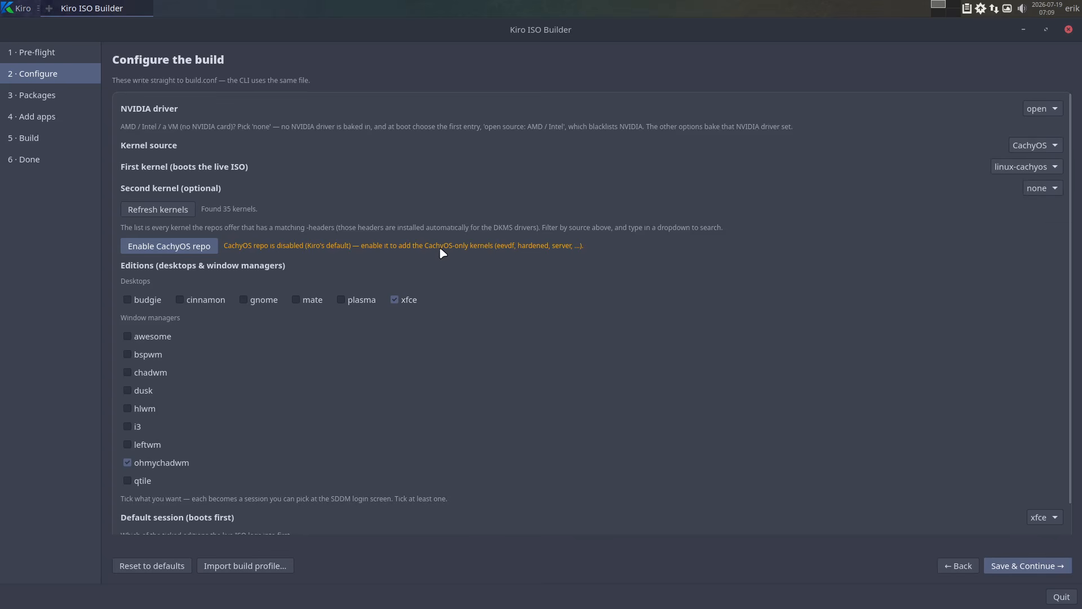
Enable the CachyOS repository for the build and authorize the change with the account password.
left_click(200, 248)
type("*****")
key("Return")
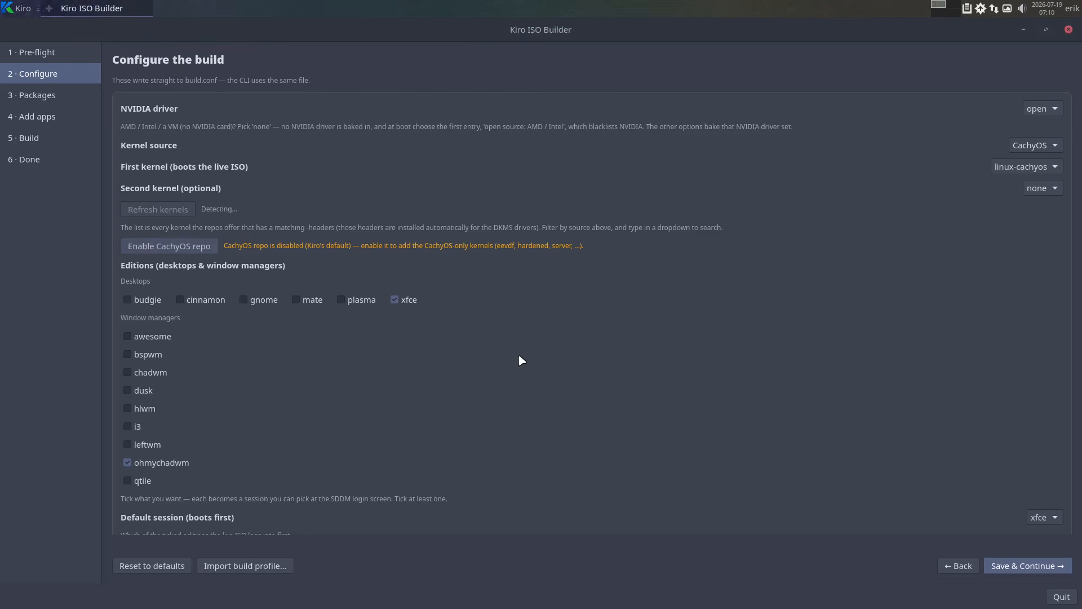
Examine the CachyOS kernels offered for the first and second kernel without choosing another one.
left_click(1054, 167)
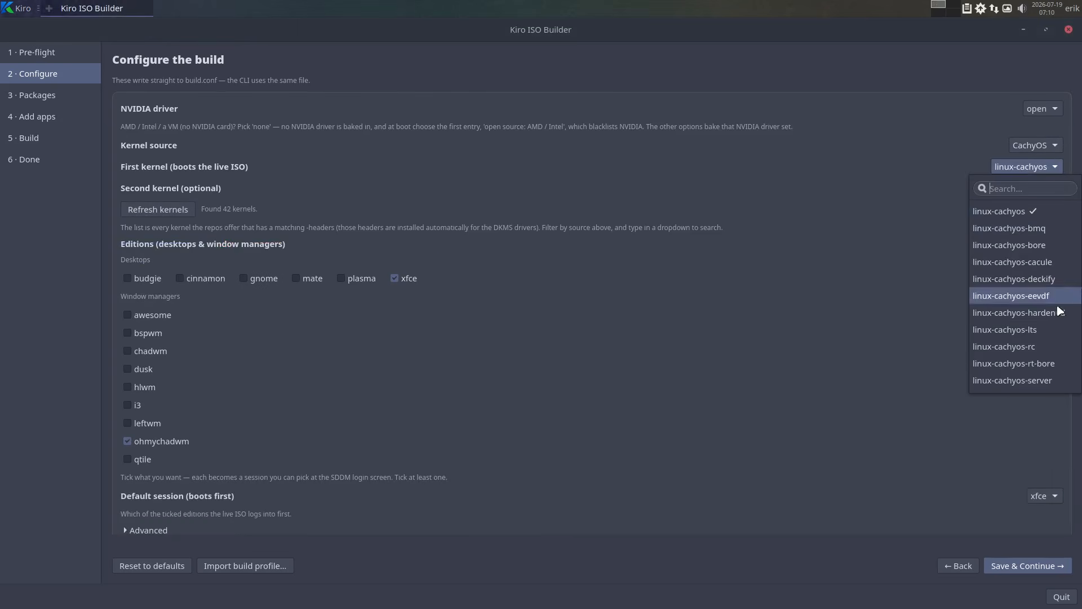
left_click(920, 199)
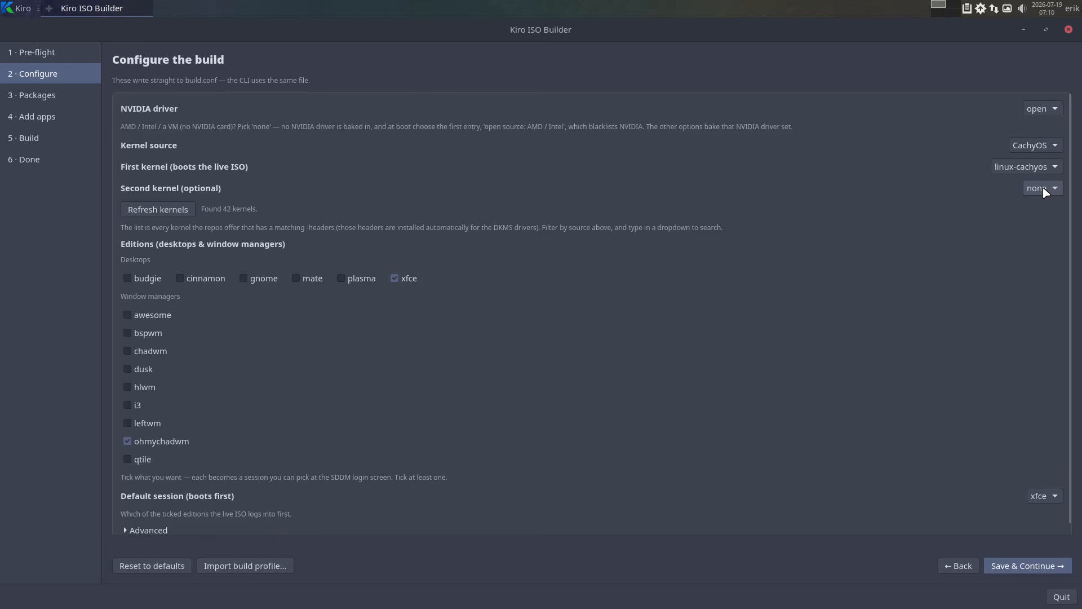
left_click(1045, 191)
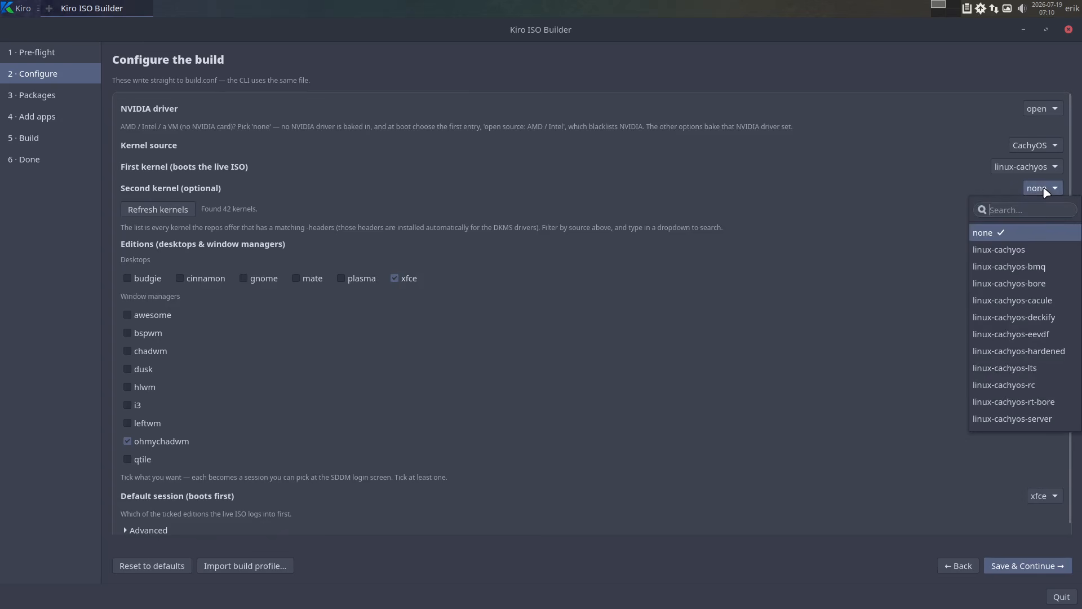
left_click(972, 188)
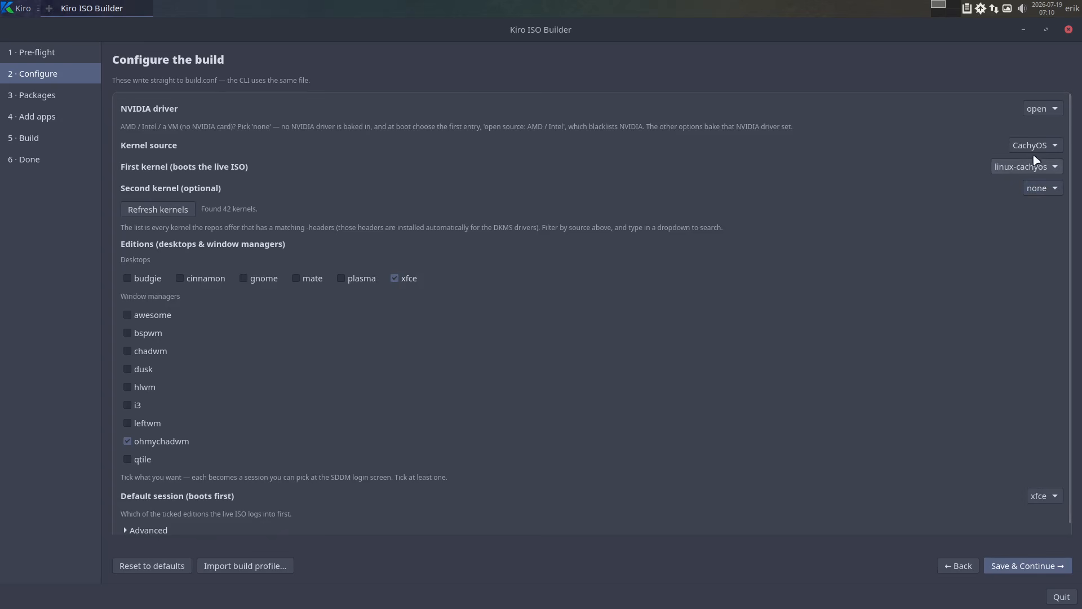
Set the kernel source to Official Arch and choose linux-lts as the first kernel.
left_click(1043, 148)
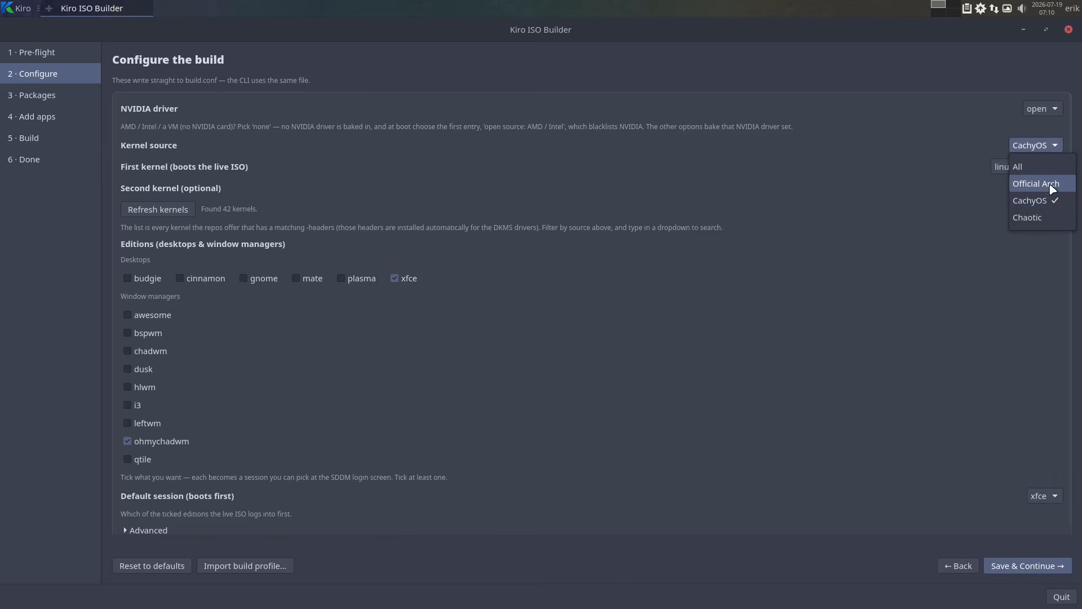
left_click(1050, 183)
left_click(1053, 167)
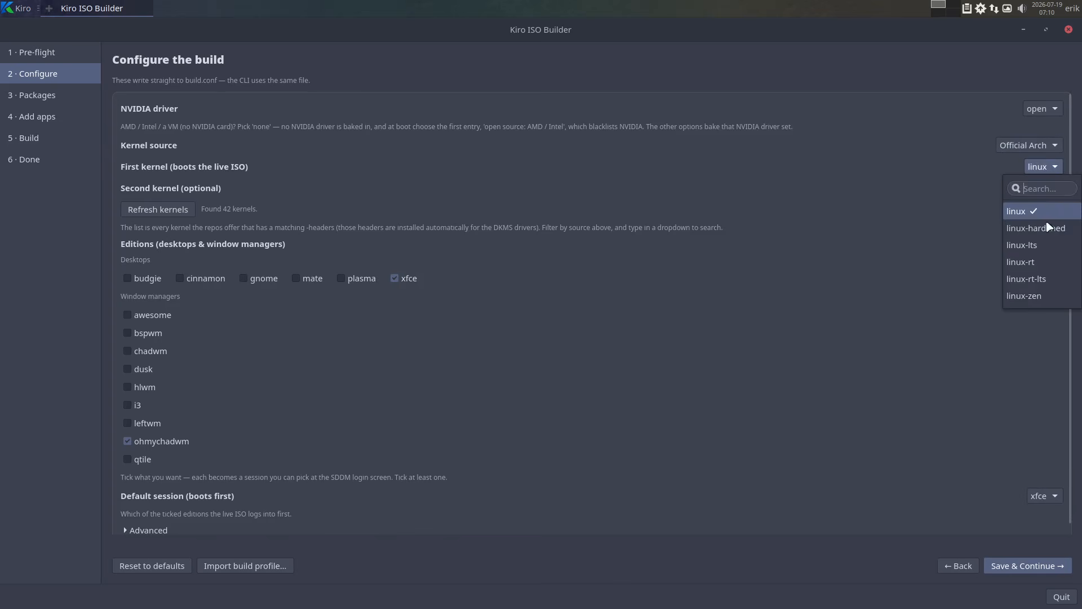
left_click(1044, 246)
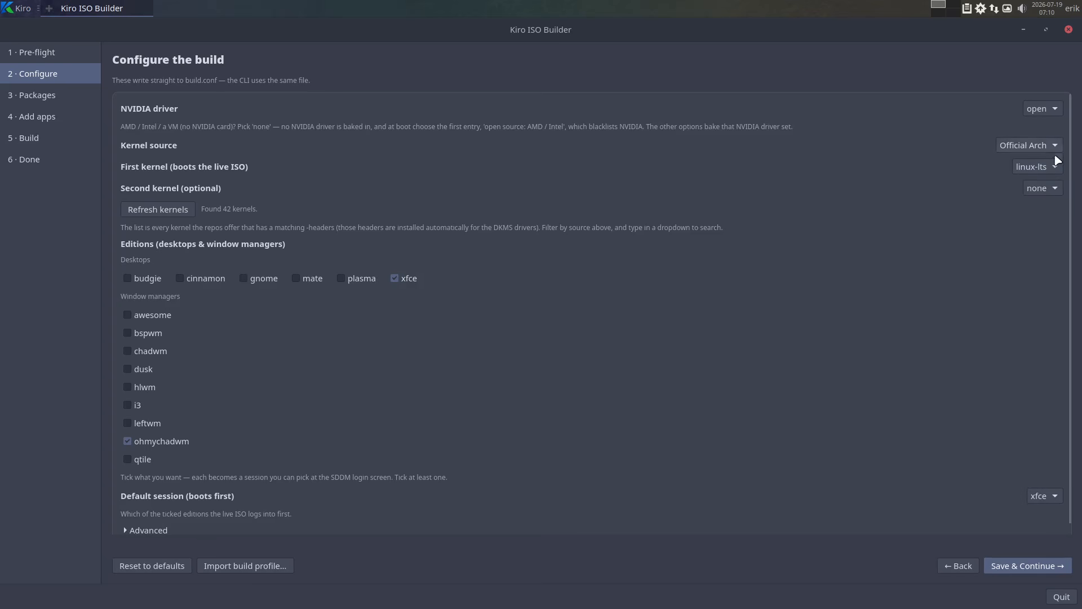
Set the second kernel to linux and add the dusk and hlwm window managers to the editions.
left_click(1053, 188)
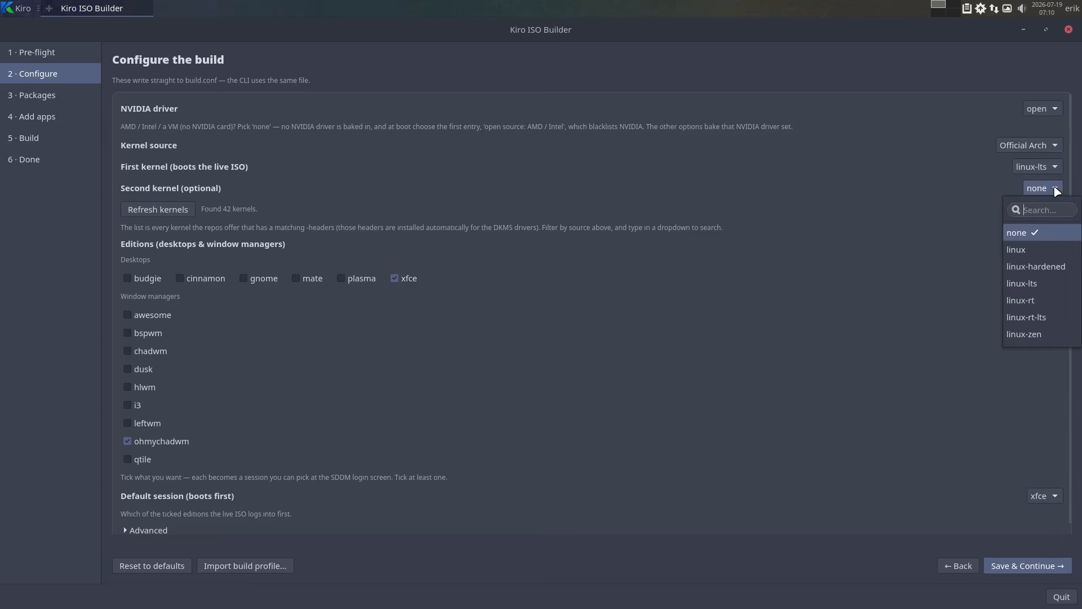
left_click(1053, 251)
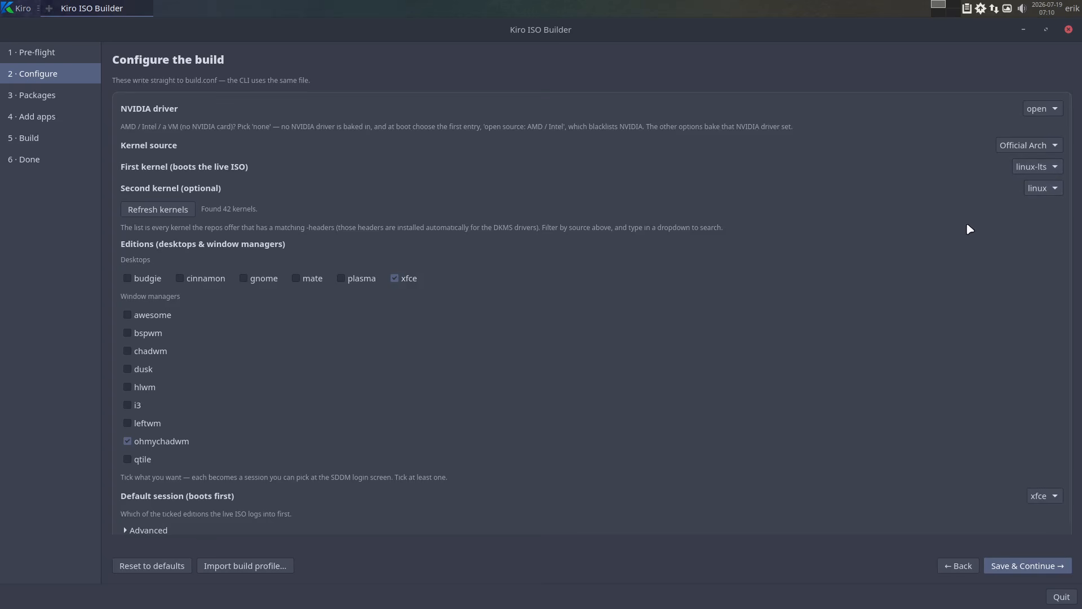
scroll(426, 389, "down", 1)
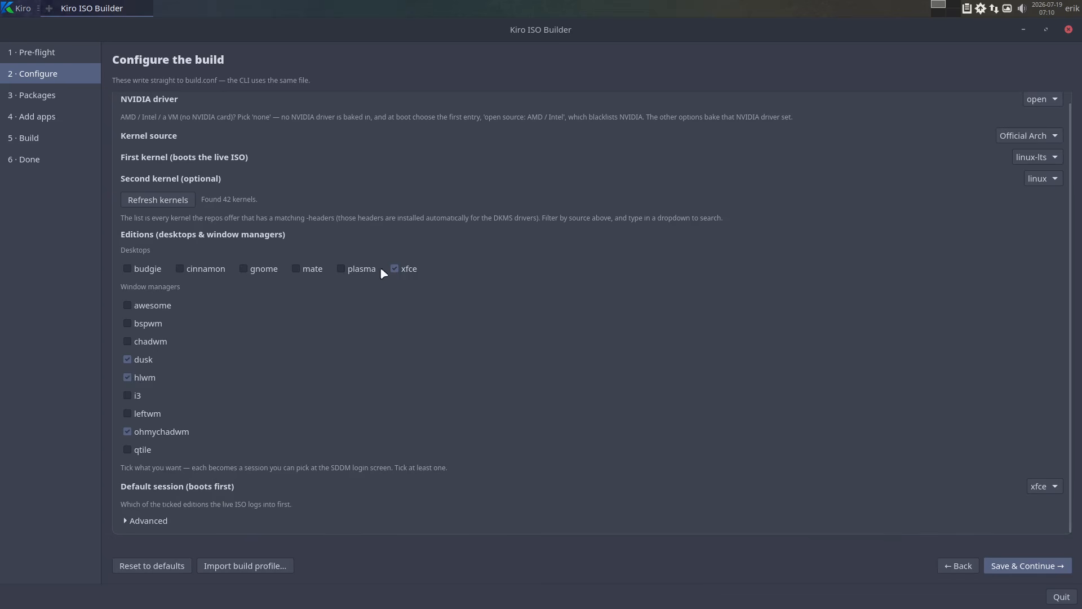
Examine the sessions offered as the default session without choosing another one.
left_click(1036, 490)
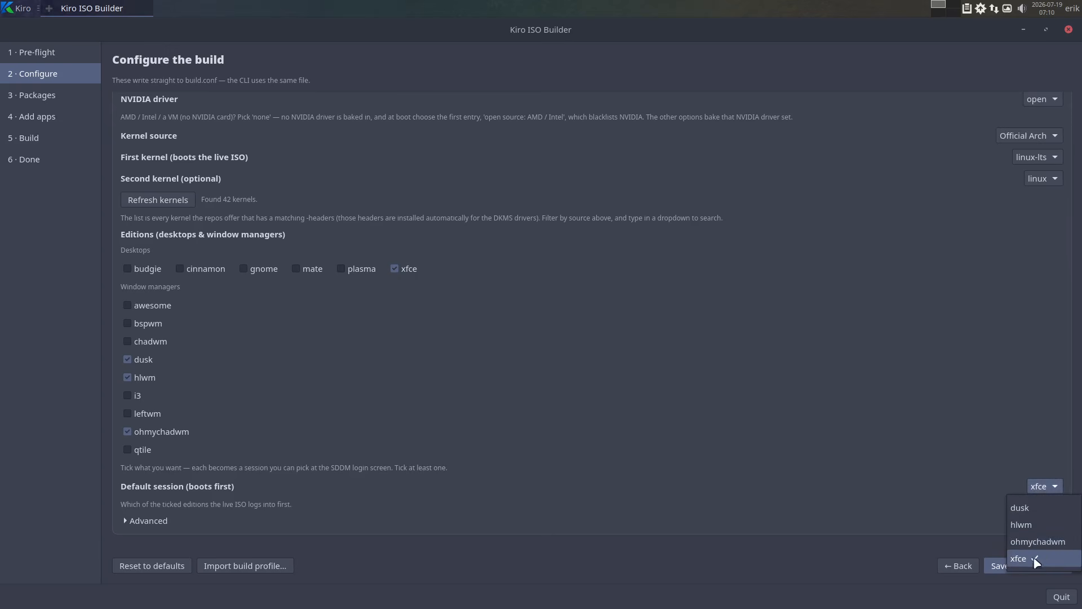
left_click(890, 452)
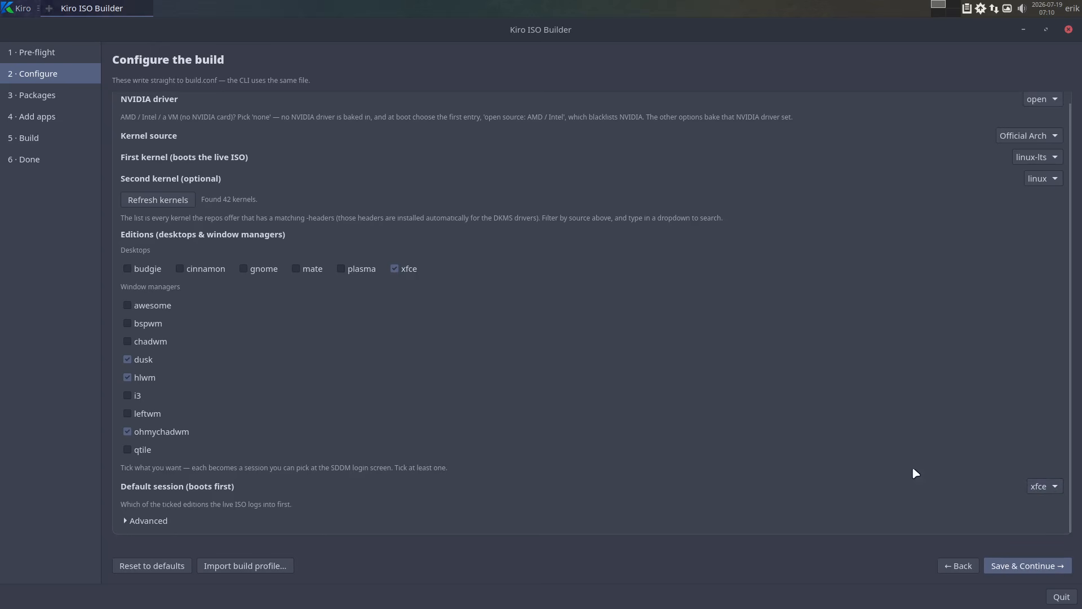
left_click(1043, 493)
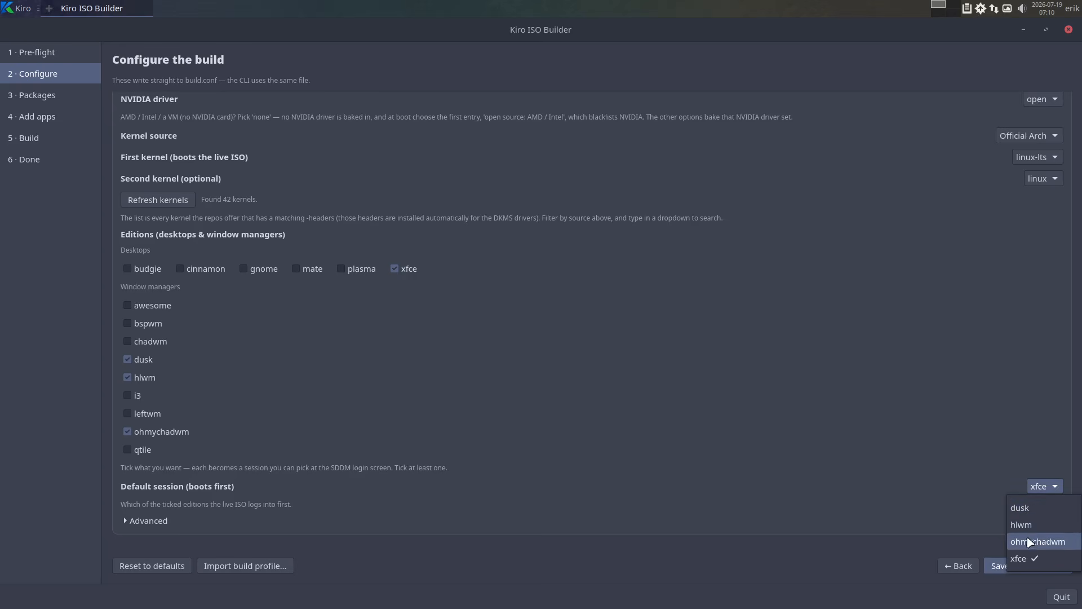
left_click(771, 481)
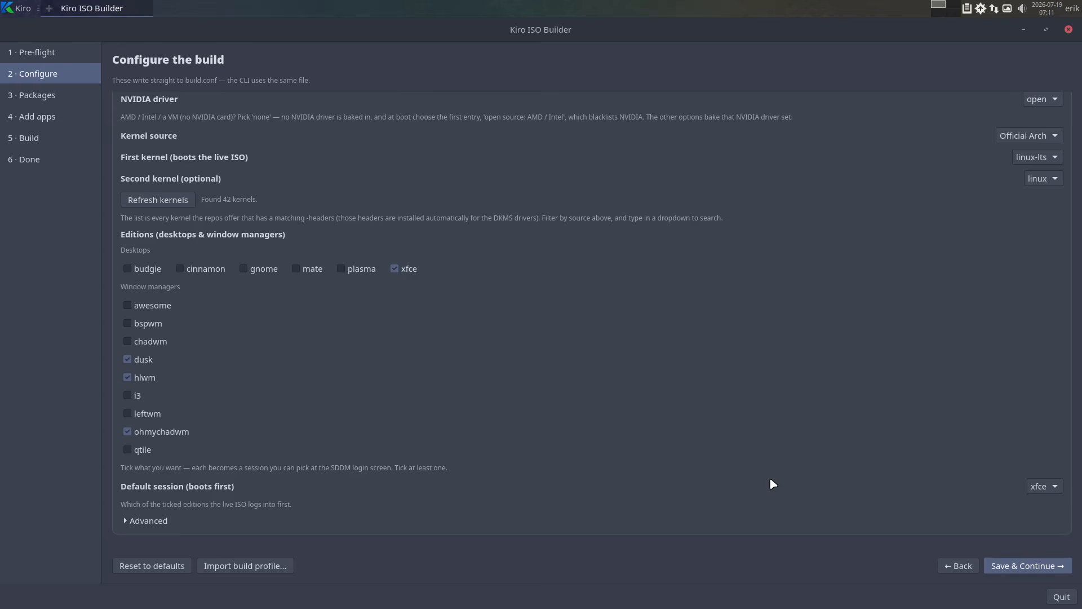
Shrink the window to look over the selected editions, go to the package selection, and maximize the window again.
left_click_drag(551, 28, 528, 54)
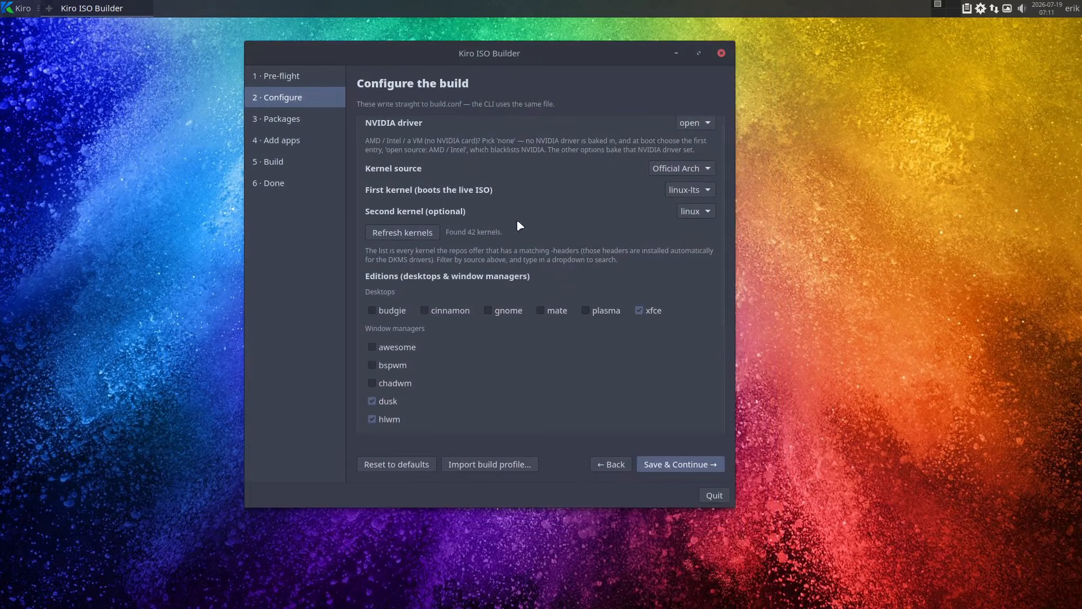
scroll(445, 370, "down", 3)
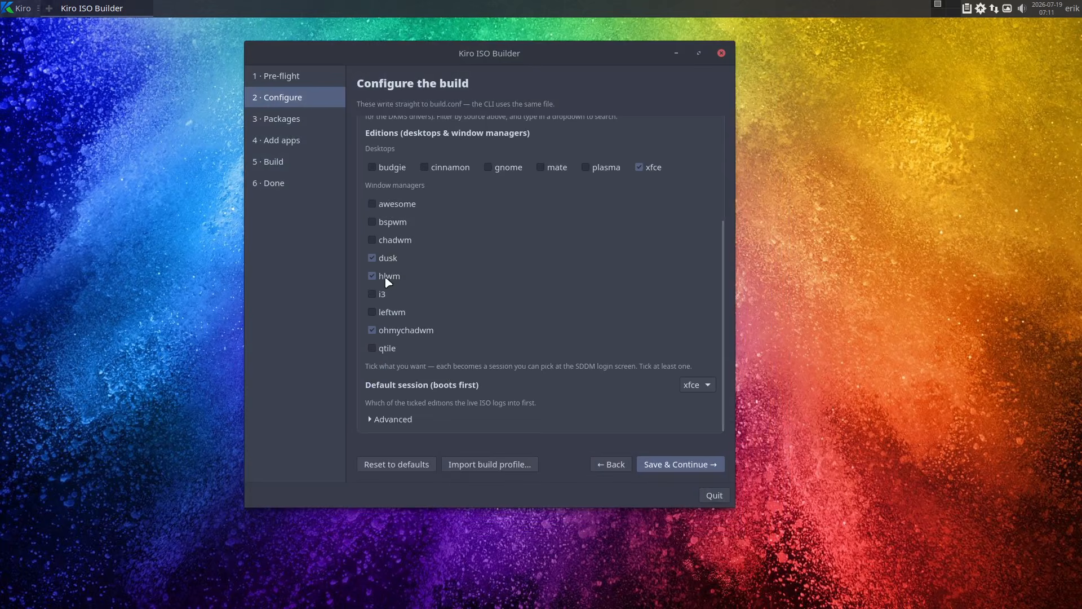
left_click(310, 132)
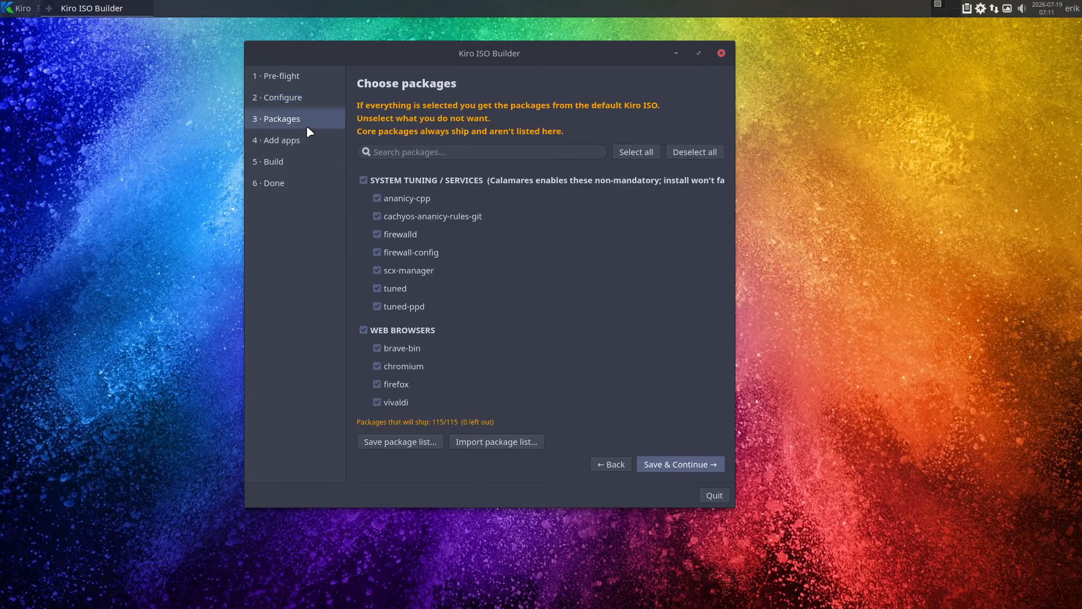
left_click_drag(493, 50, 544, 27)
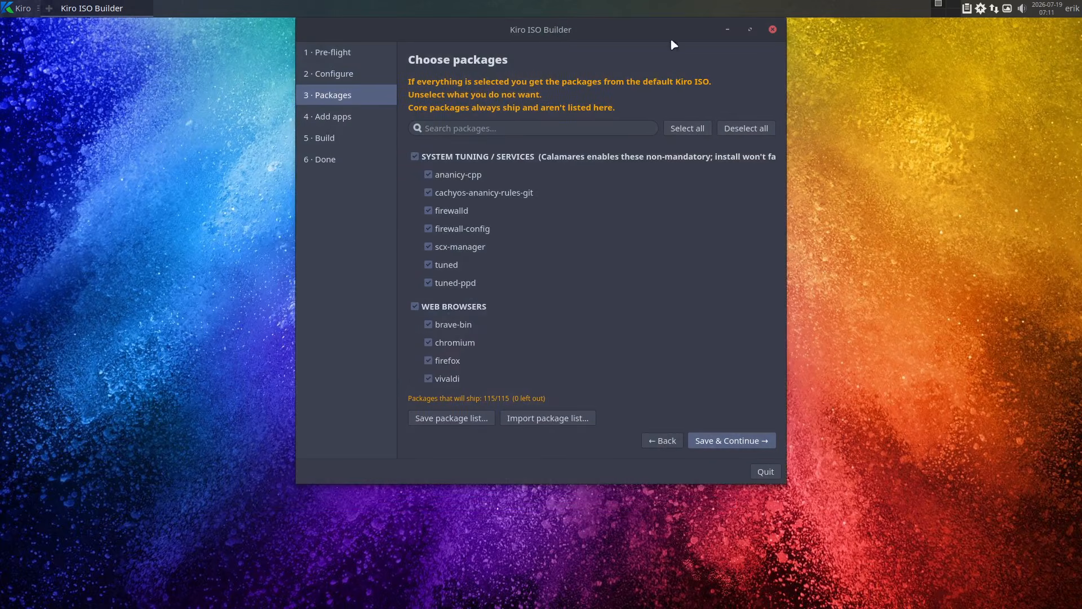
left_click(750, 30)
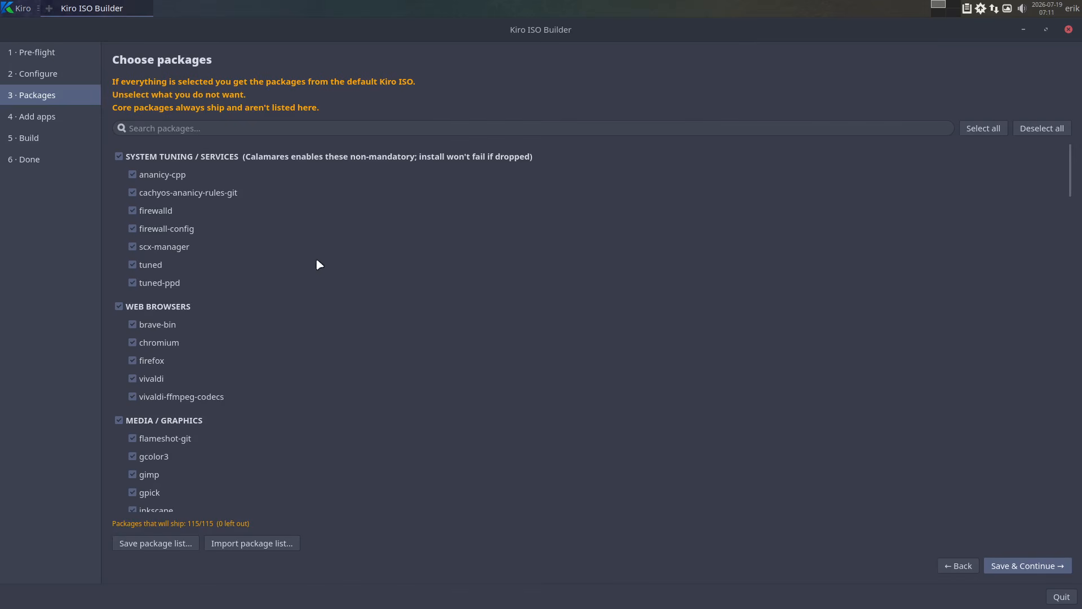
Deselect all packages of the build and select only firefox among the web browsers.
left_click_drag(1070, 179, 1074, 121)
left_click(1039, 133)
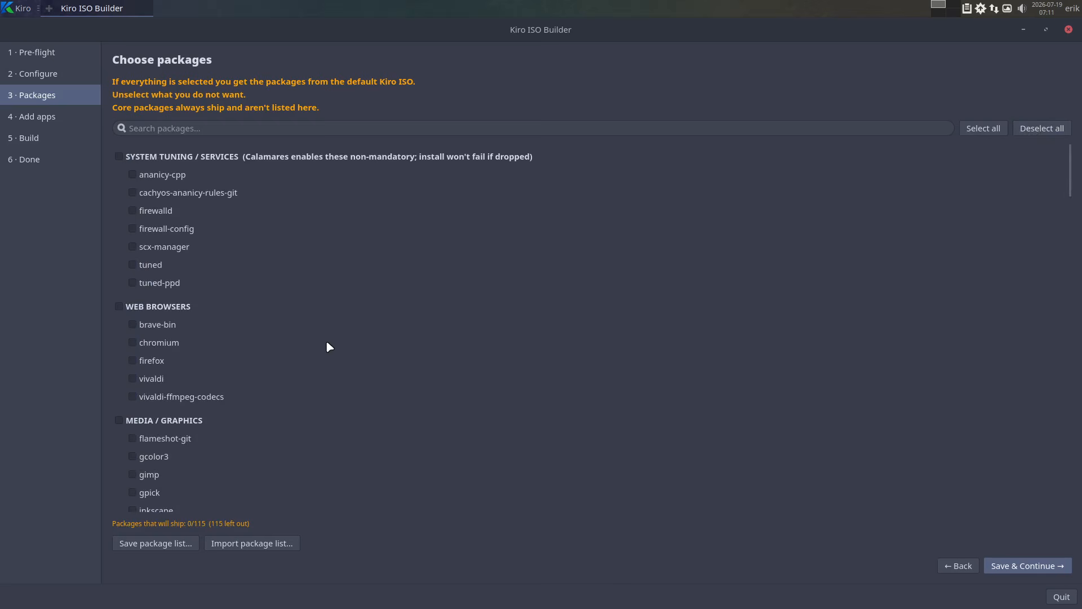
scroll(330, 345, "down", 3)
scroll(330, 346, "down", 1)
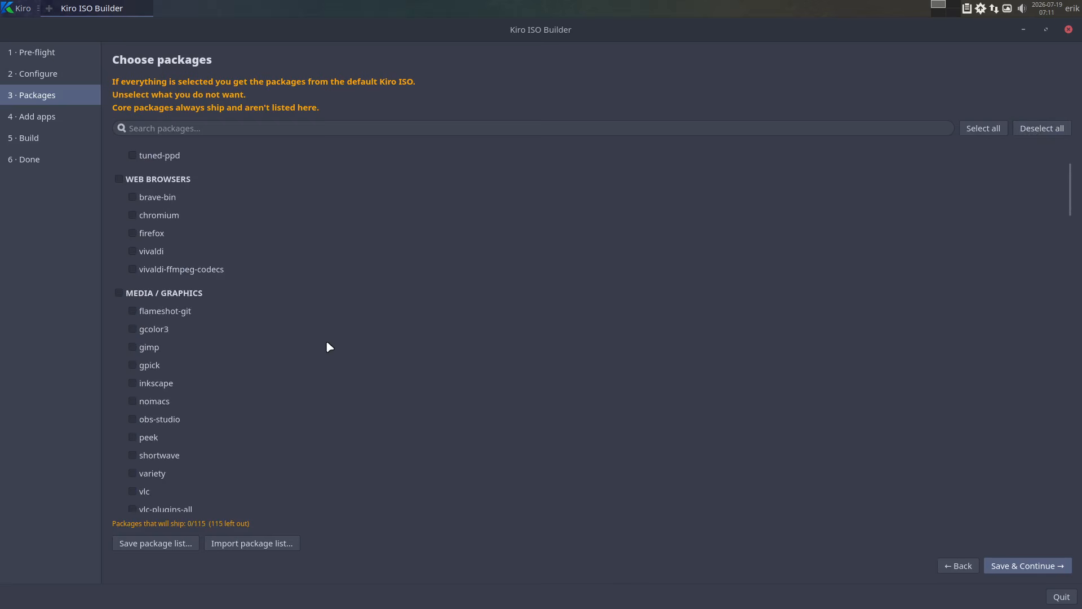
left_click(133, 232)
scroll(343, 331, "down", 2)
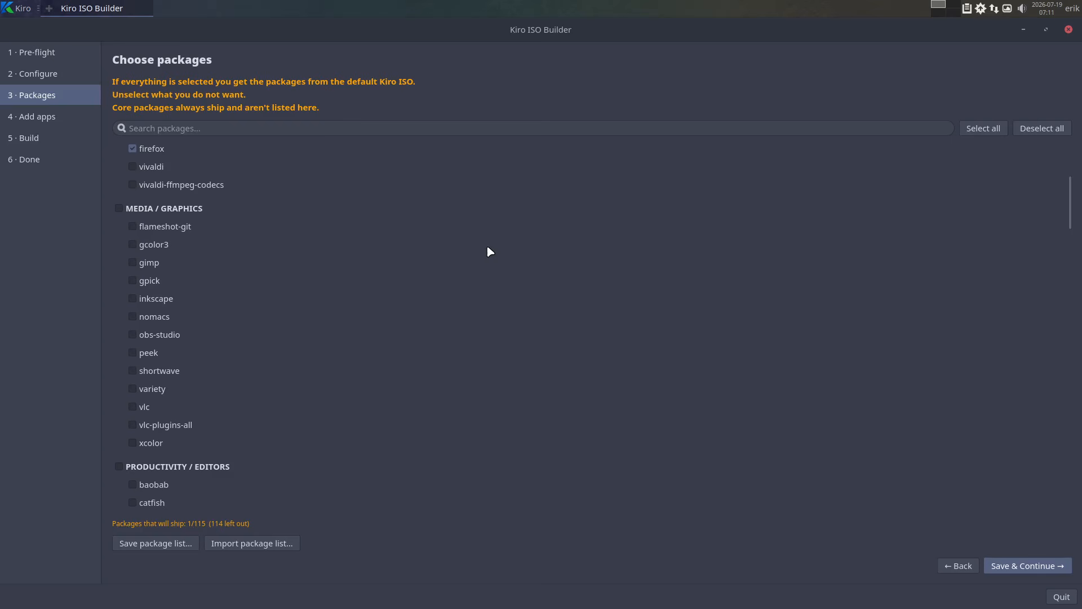
Review the optional office apps and the build stage, and return to the build configuration.
left_click(36, 117)
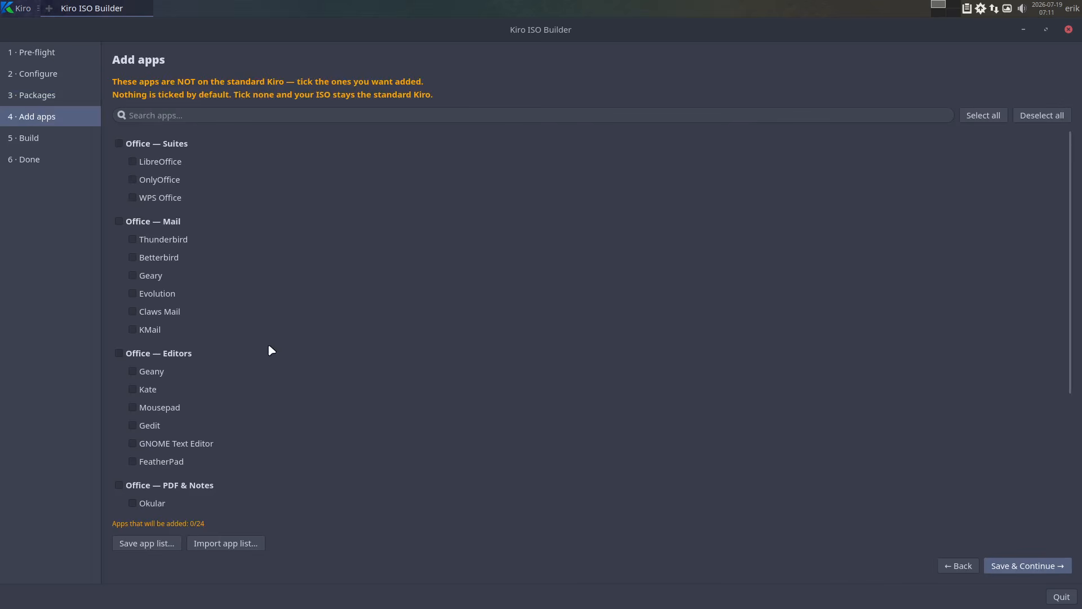
scroll(270, 350, "down", 3)
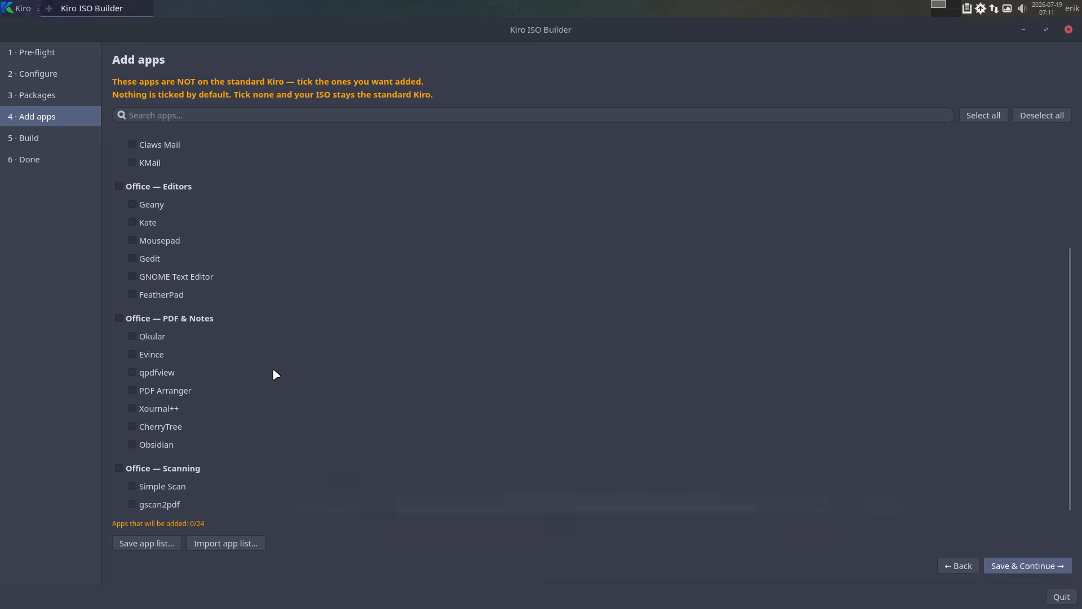
scroll(300, 434, "up", 5)
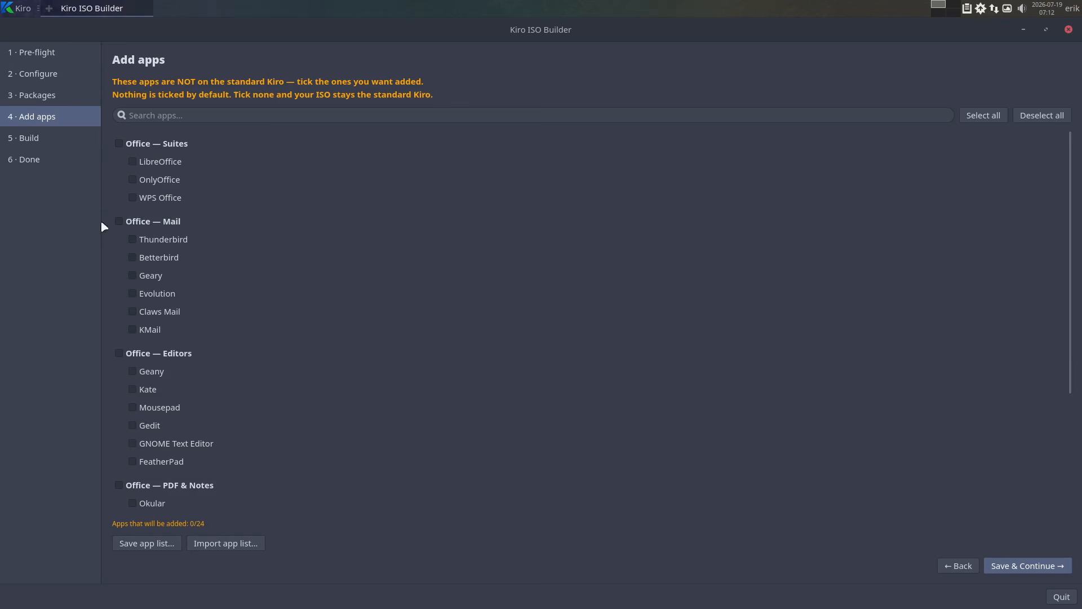
left_click(54, 138)
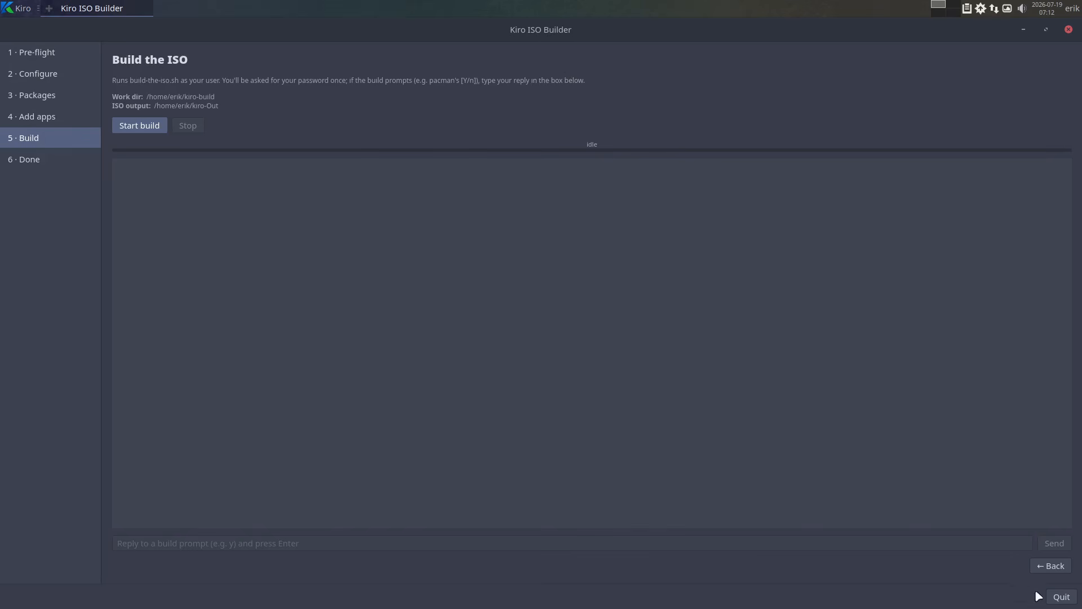
left_click(57, 78)
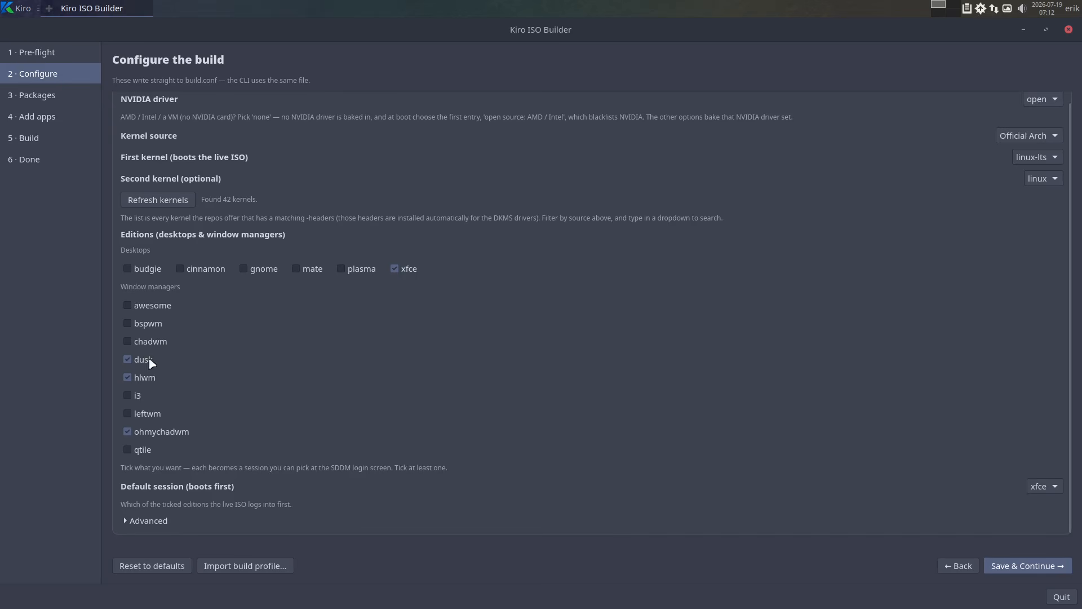